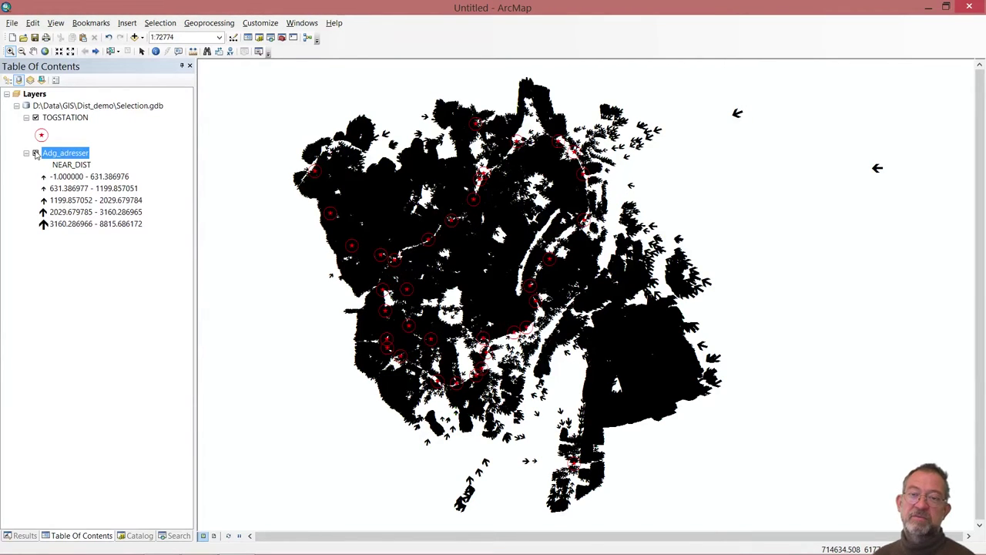
- Turn off the Adg_adresser address points layer, leaving only the TOGSTATION station points visible
click(35, 152)
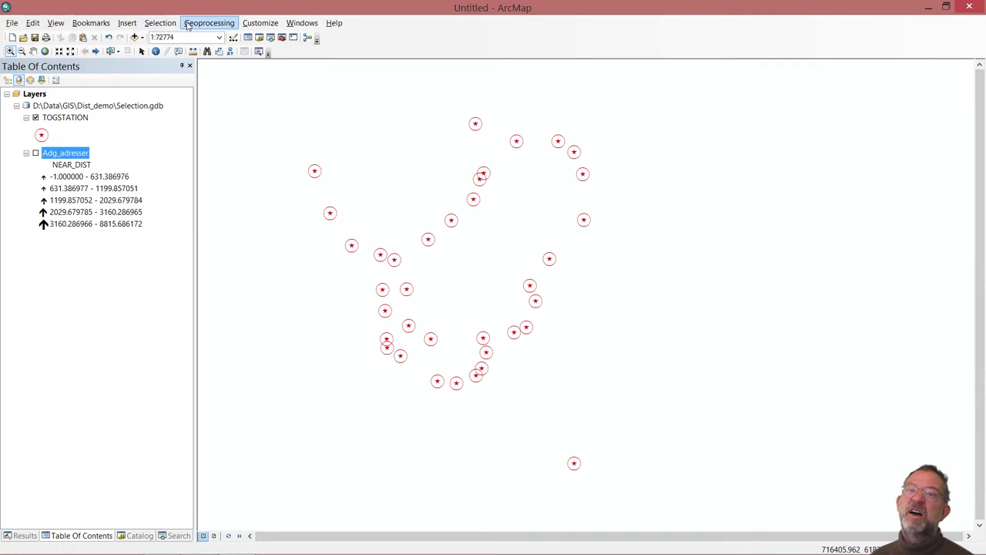
- Set both the current and scratch workspaces to D:\Data\GIS\Dist_demo in Environment Settings
click(211, 24)
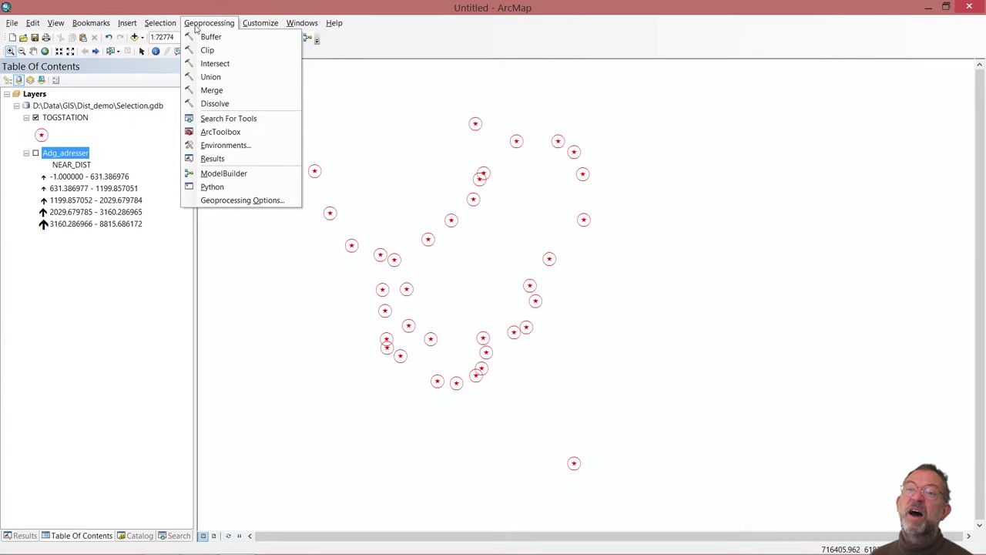
click(226, 146)
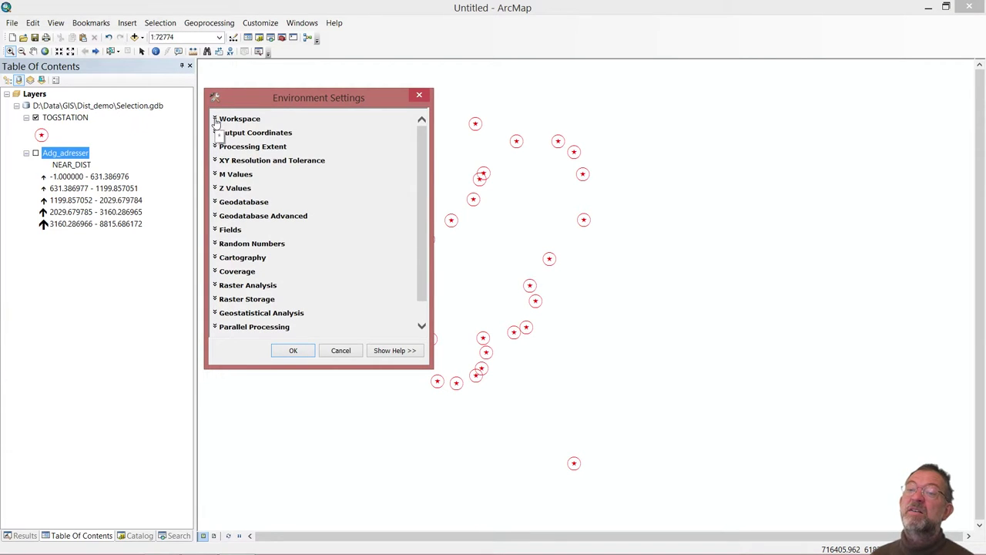
click(215, 118)
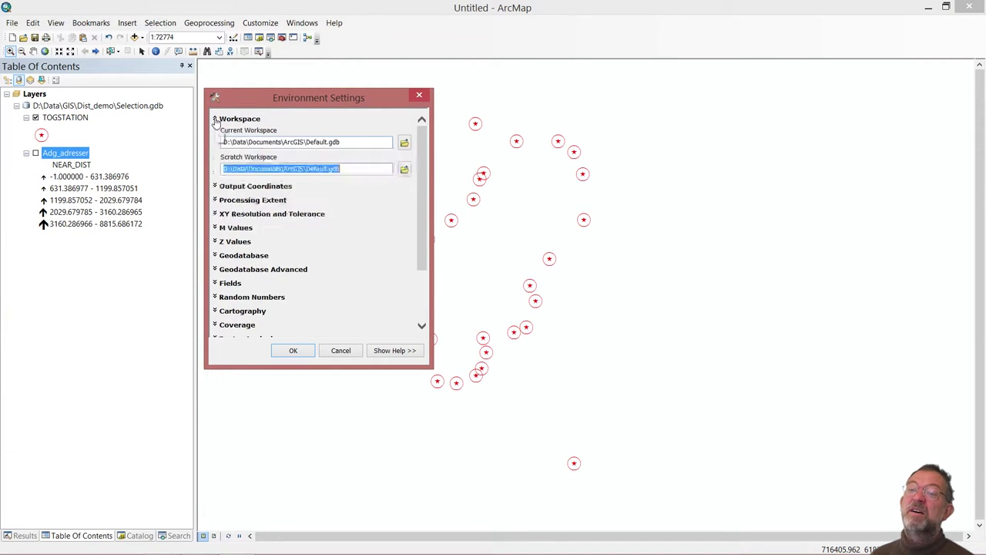
click(404, 142)
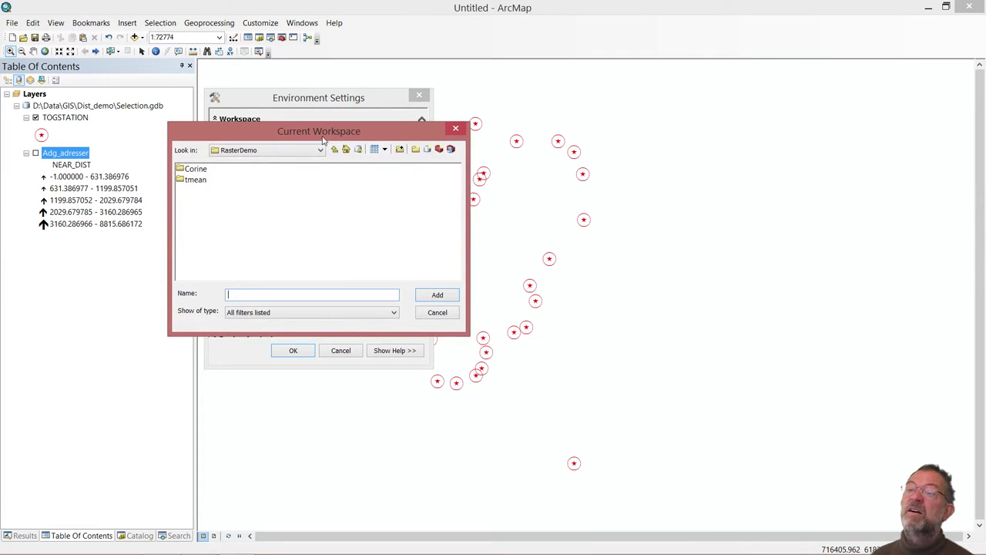
click(297, 152)
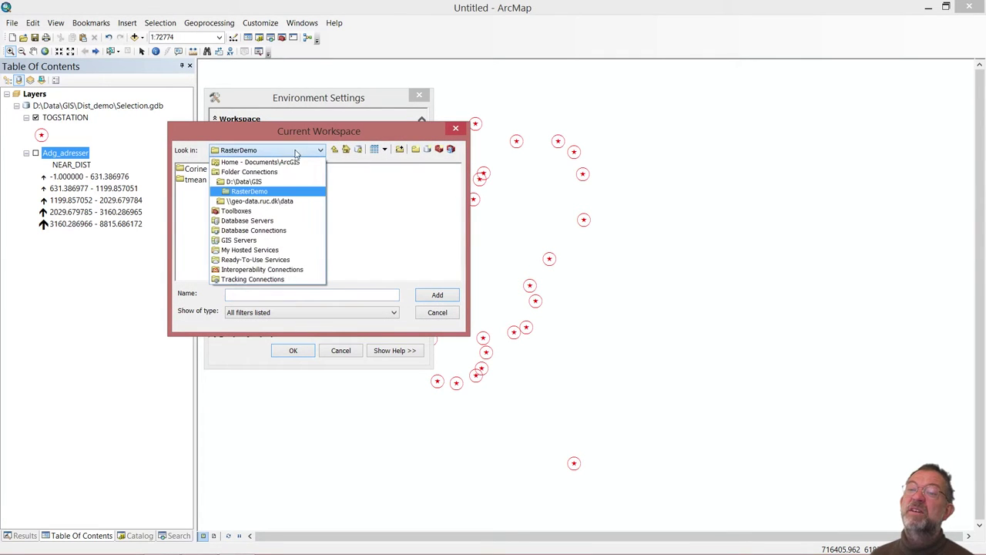
click(259, 183)
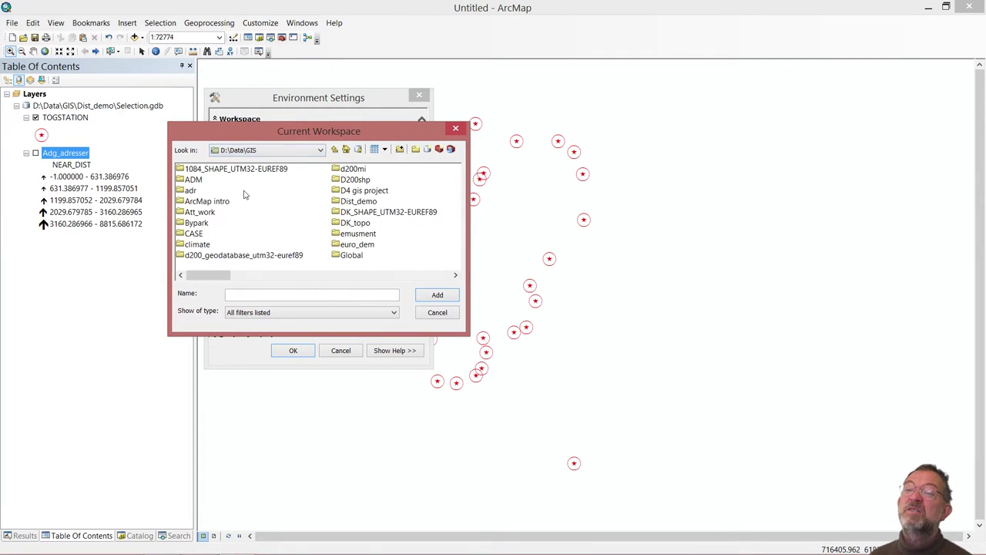
click(358, 201)
click(437, 295)
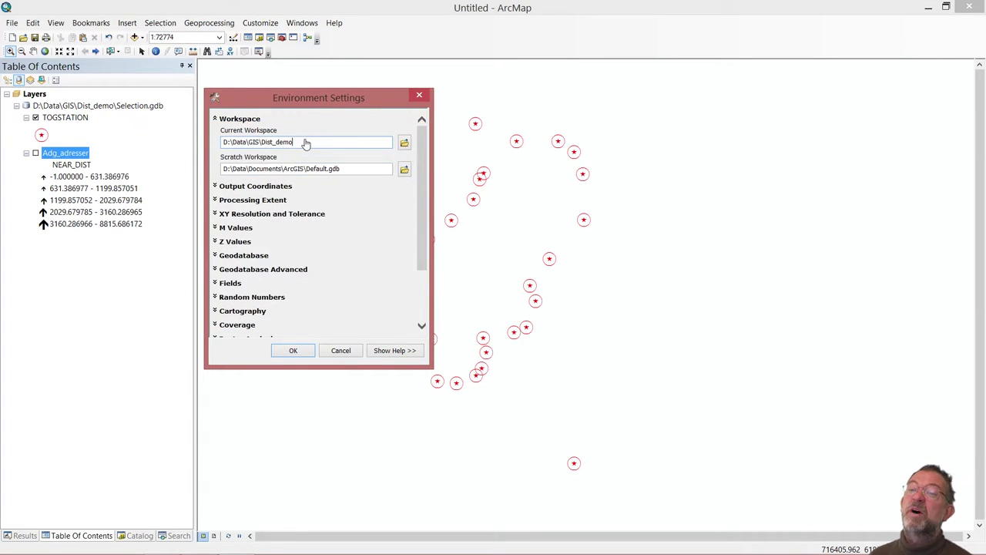
key(ctrl+a)
key(ctrl+c)
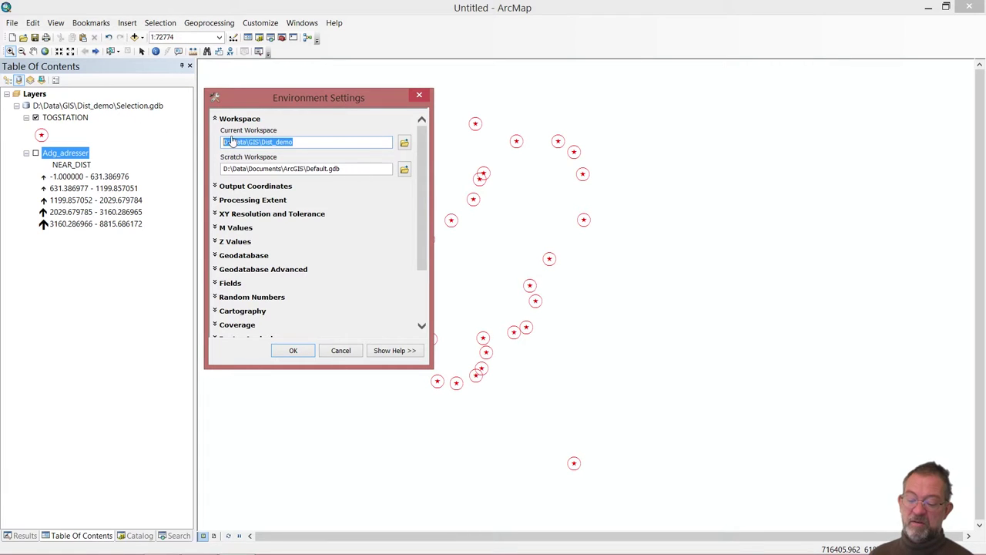
click(358, 172)
key(ctrl+a)
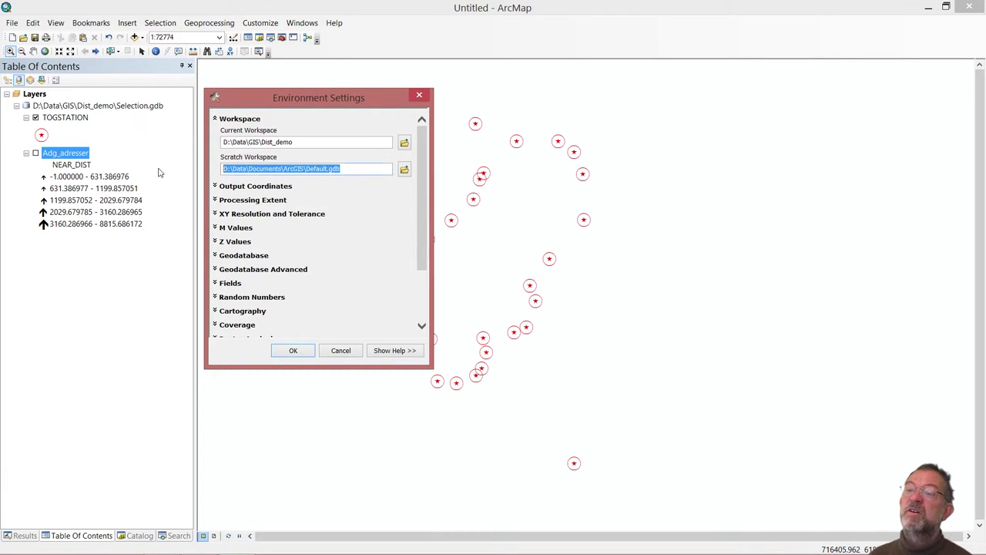
key(ctrl+v)
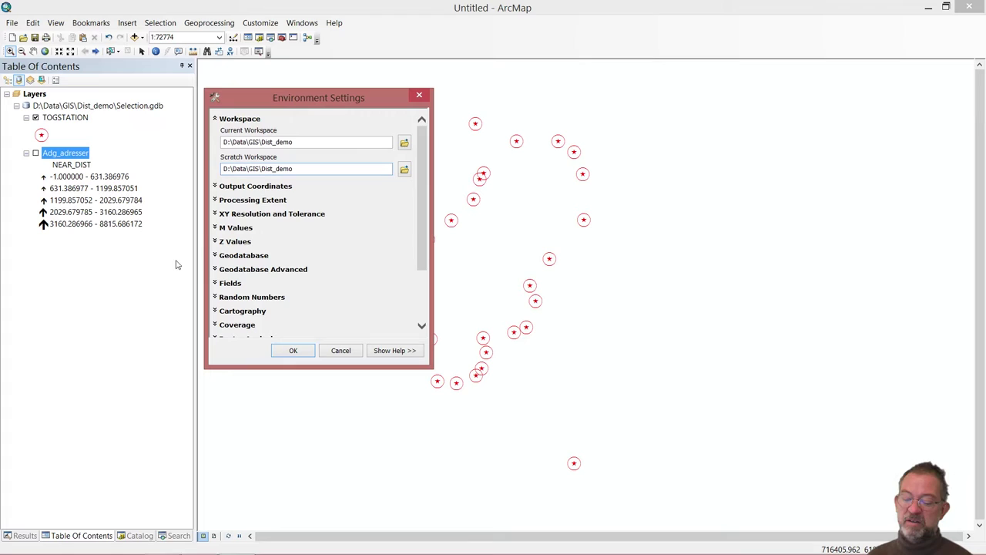
- Set the Processing Extent to Same as layer Adg_adresser
click(216, 201)
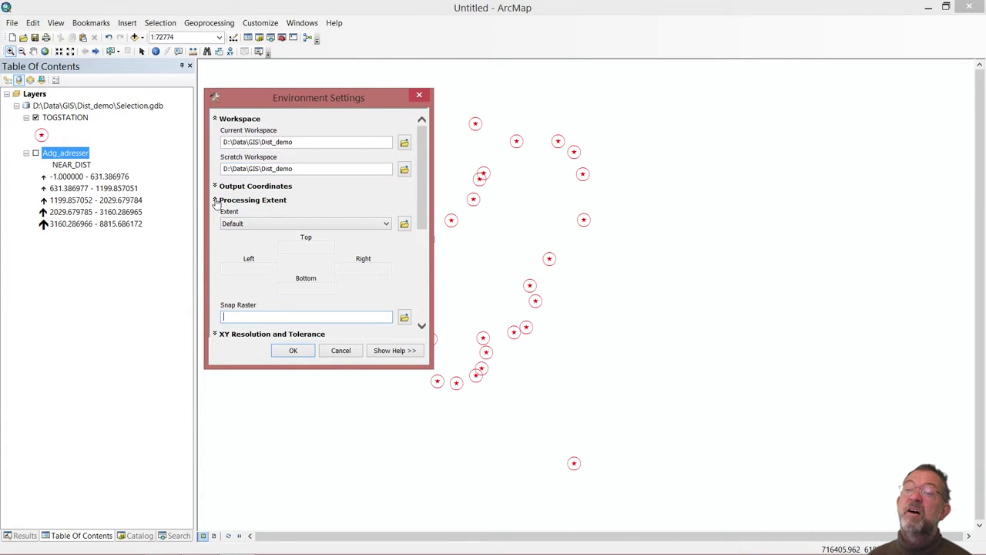
click(384, 225)
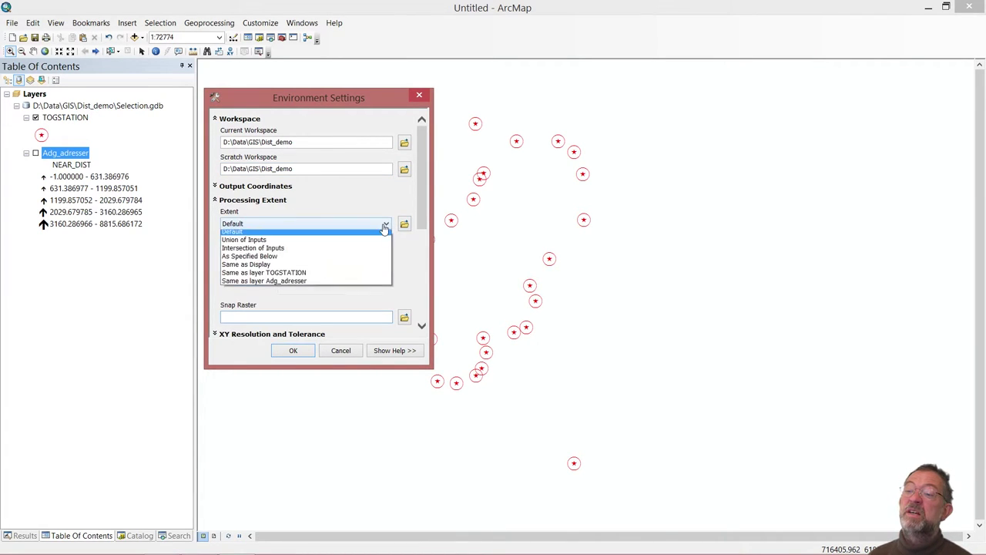
click(315, 284)
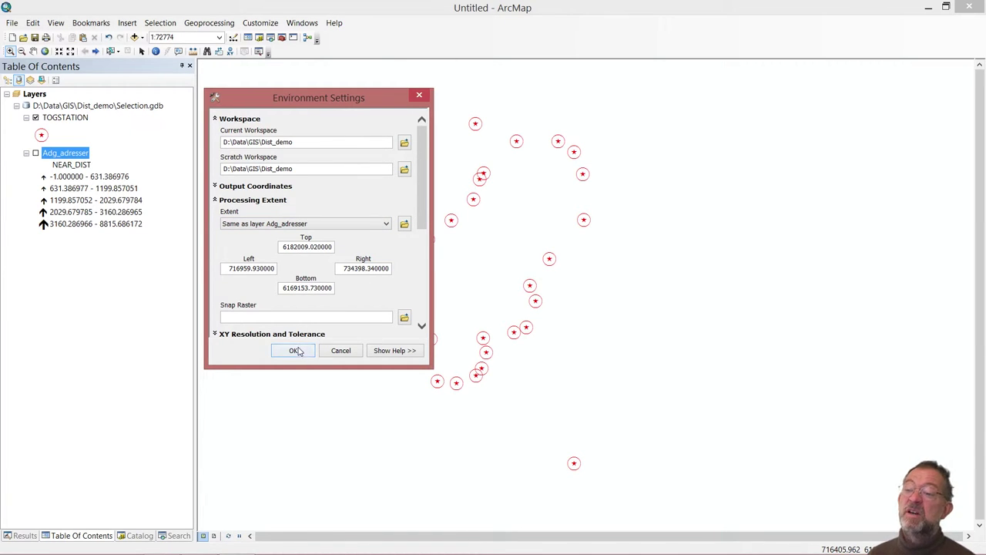
- Set the Raster Analysis cell size to As Specified Below with value 10, and apply
drag(425, 202, 417, 282)
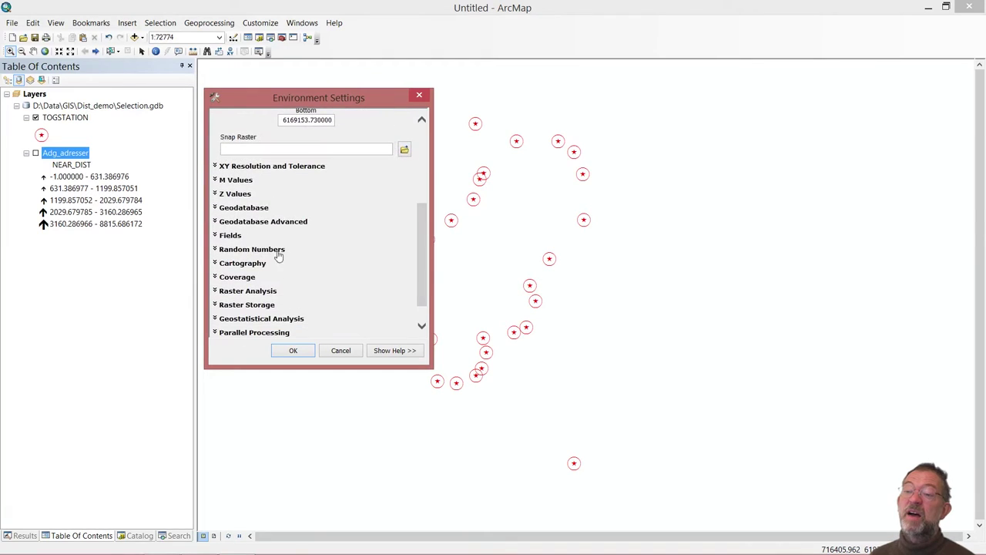
click(215, 291)
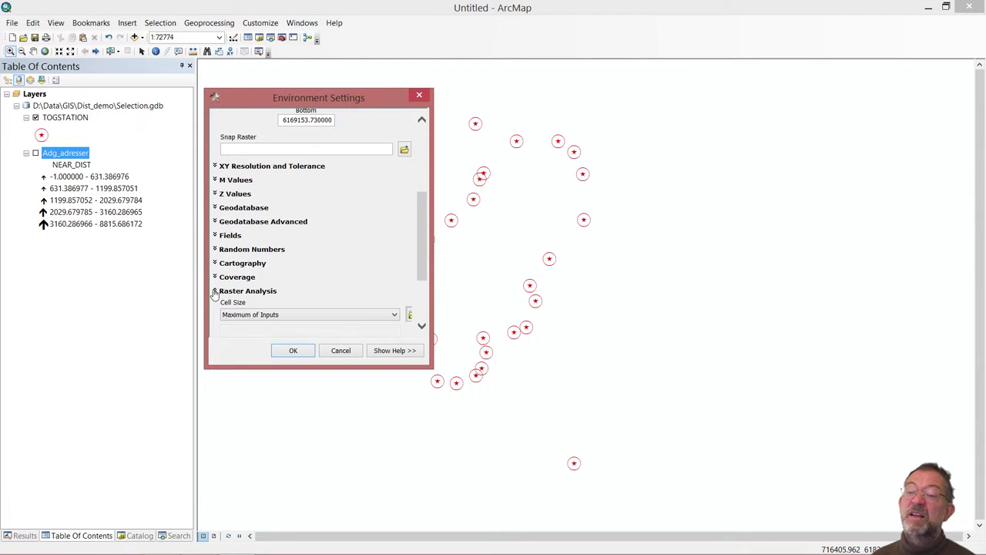
click(394, 315)
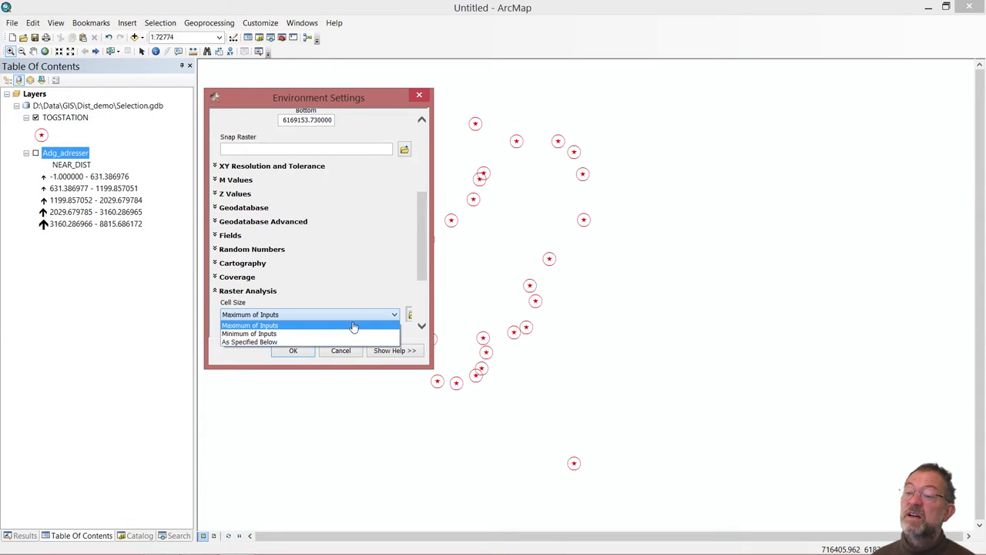
click(331, 341)
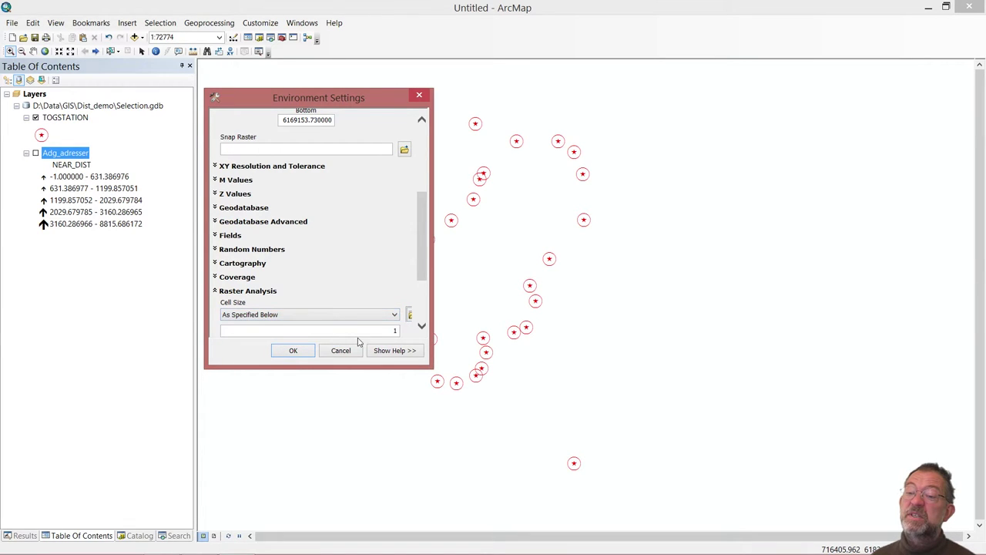
drag(390, 330, 422, 332)
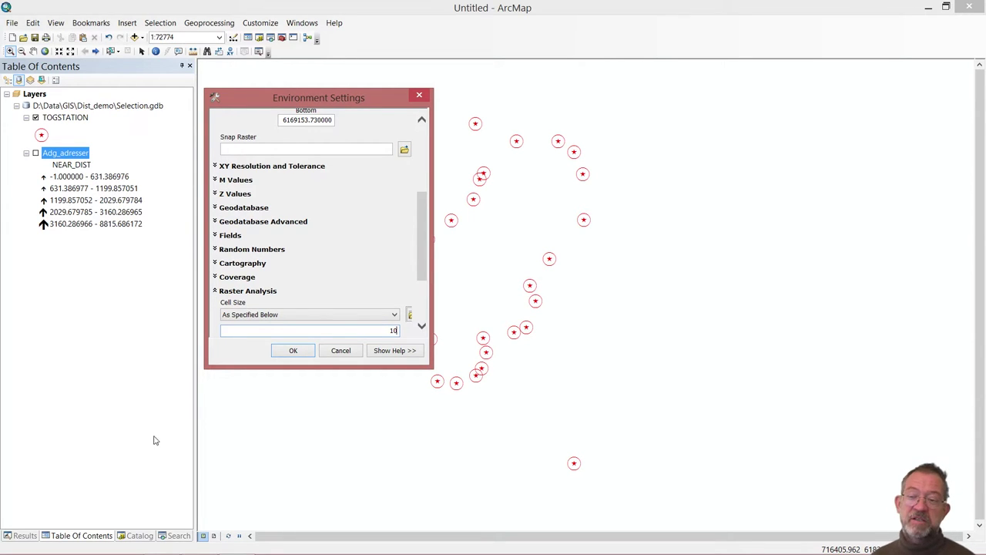
click(296, 351)
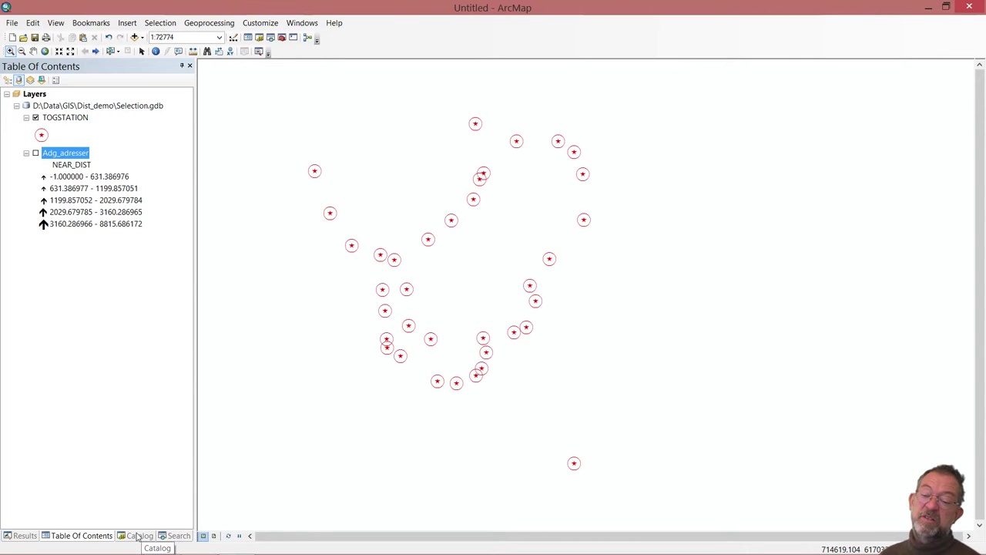
- Create a new model in the distance_demo.tbx toolbox from the Catalog
click(138, 536)
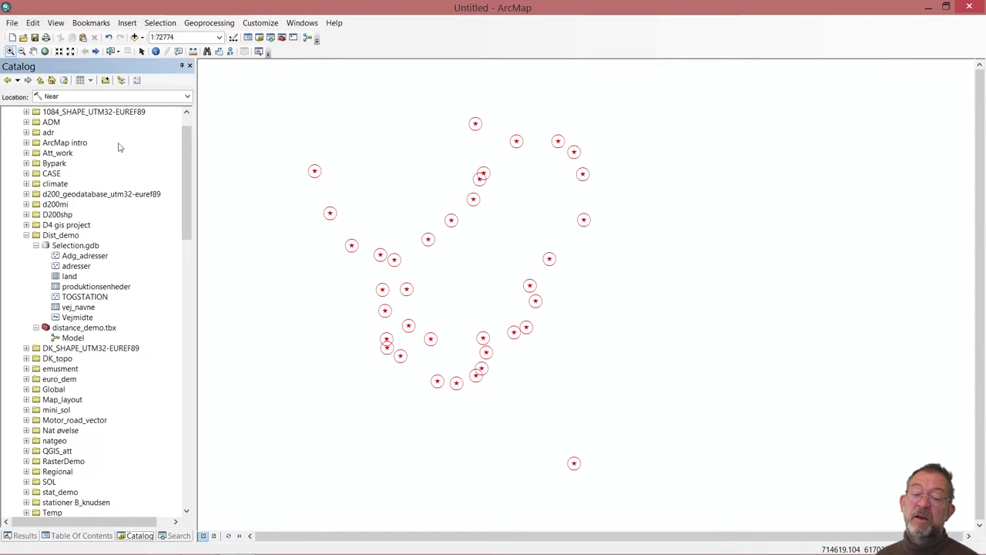
right_click(98, 329)
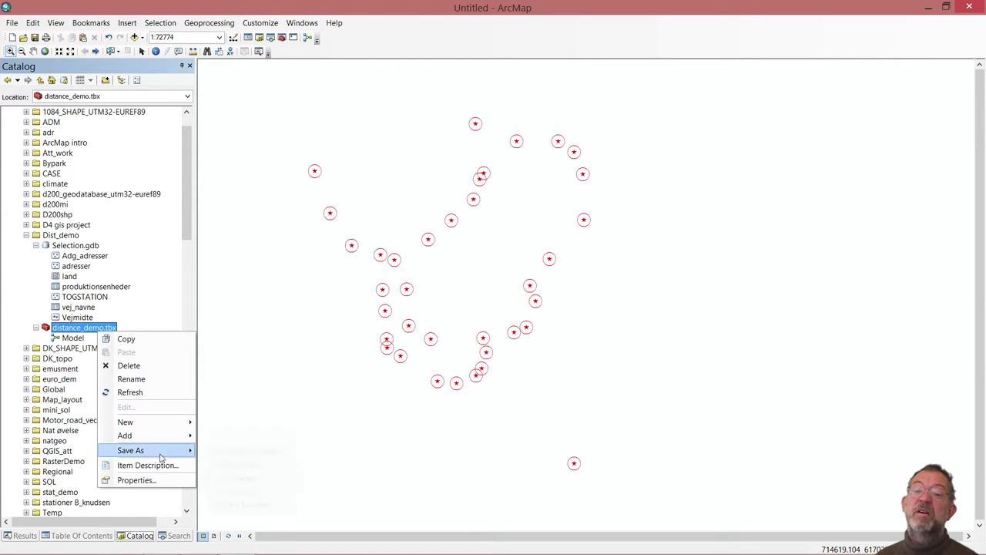
mouse_move(177, 424)
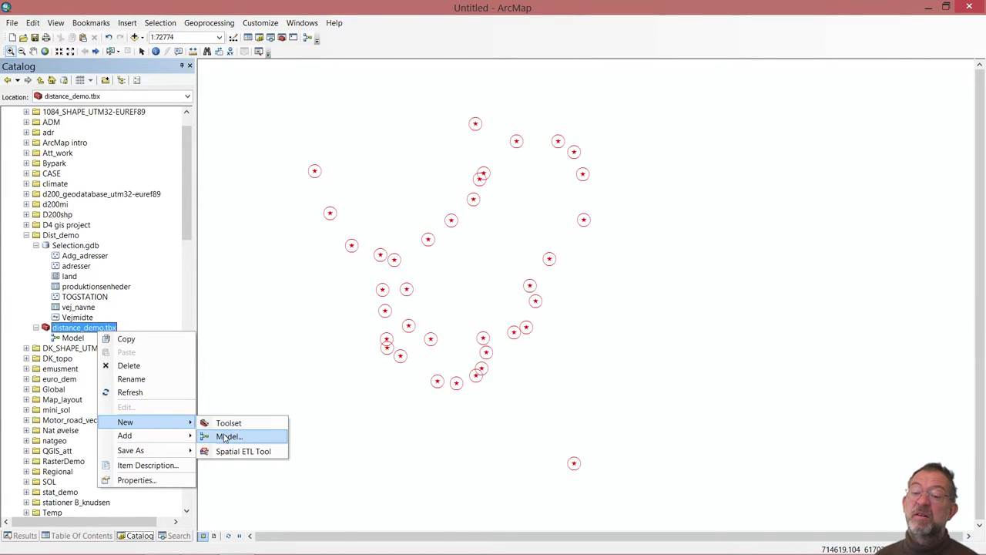
click(225, 437)
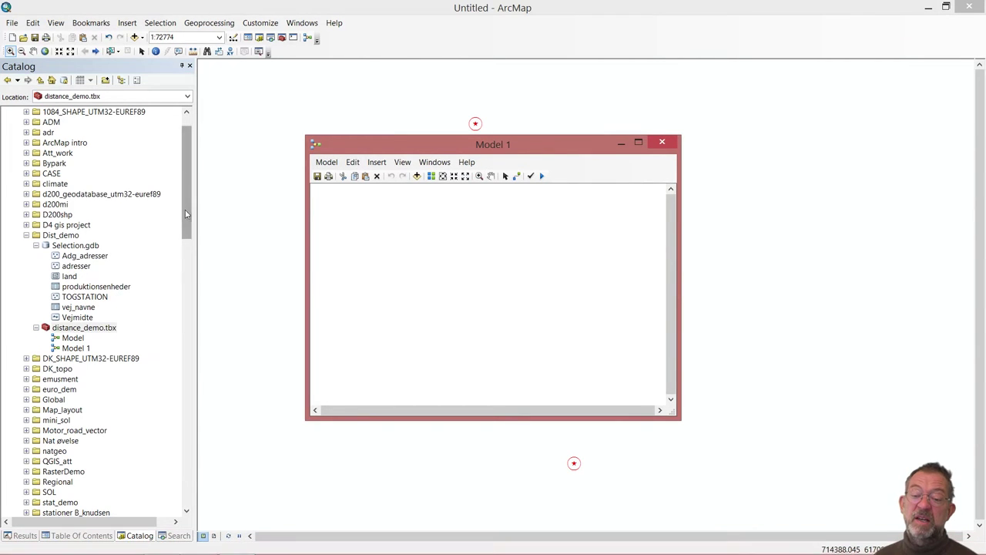
- Add the Euclidean Distance tool from Spatial Analyst Tools > Distance into Model 1
drag(186, 214, 194, 435)
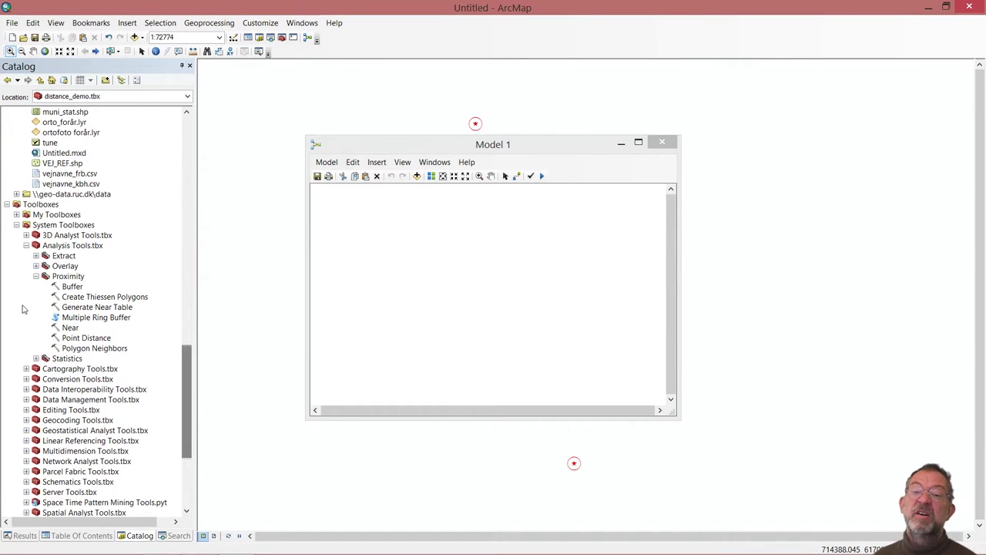
click(26, 245)
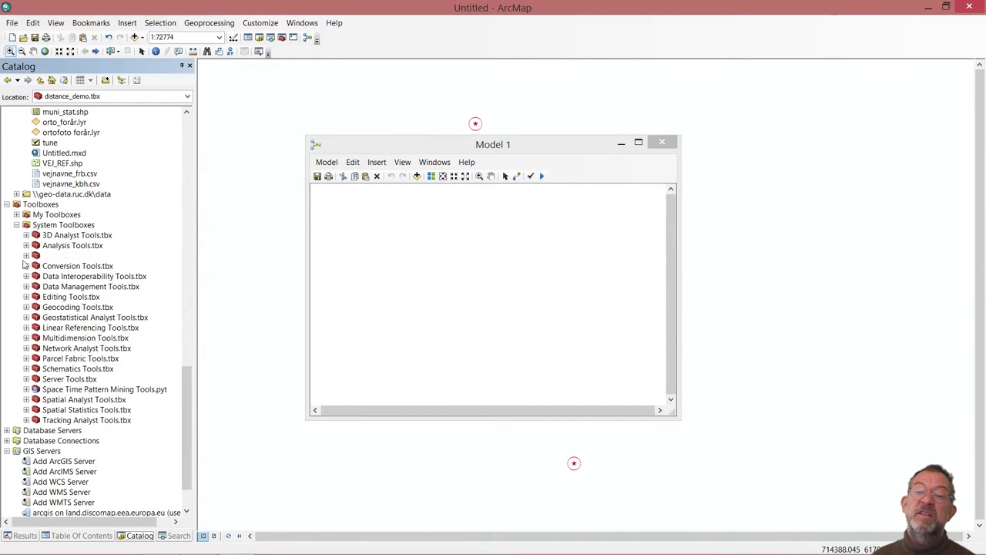
click(27, 400)
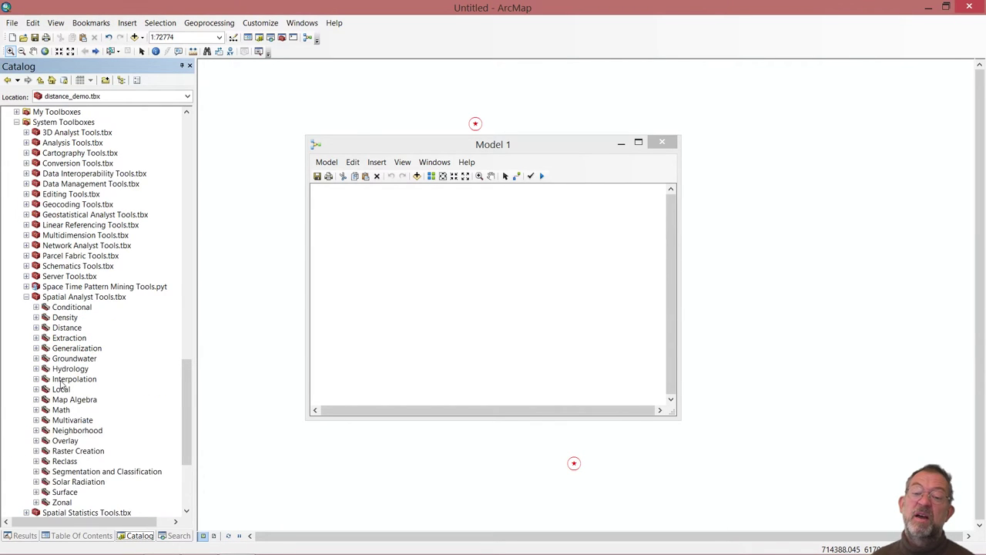
click(35, 327)
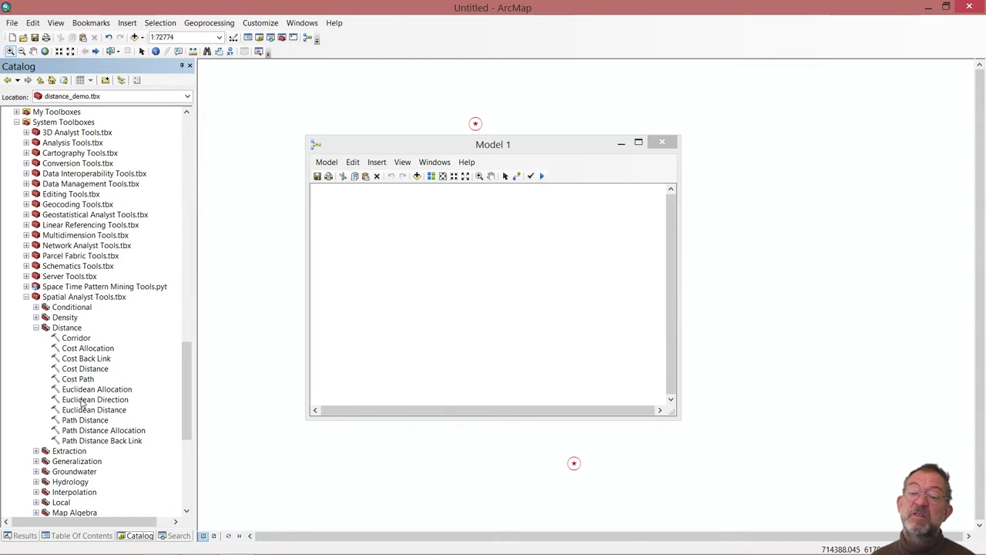
drag(82, 409, 424, 275)
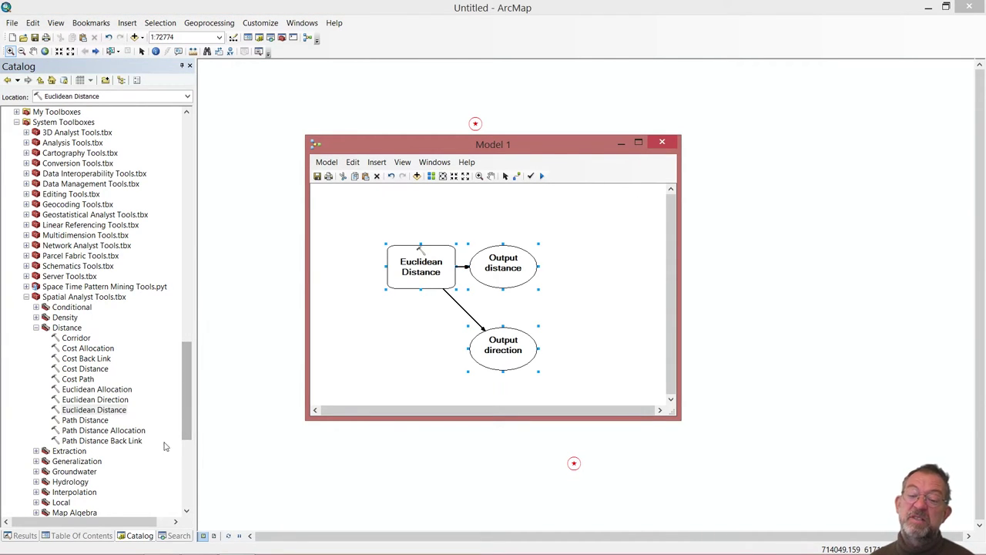
- Add the TOGSTATION layer to Model 1 and connect it as Euclidean Distance's input data
drag(186, 416, 163, 173)
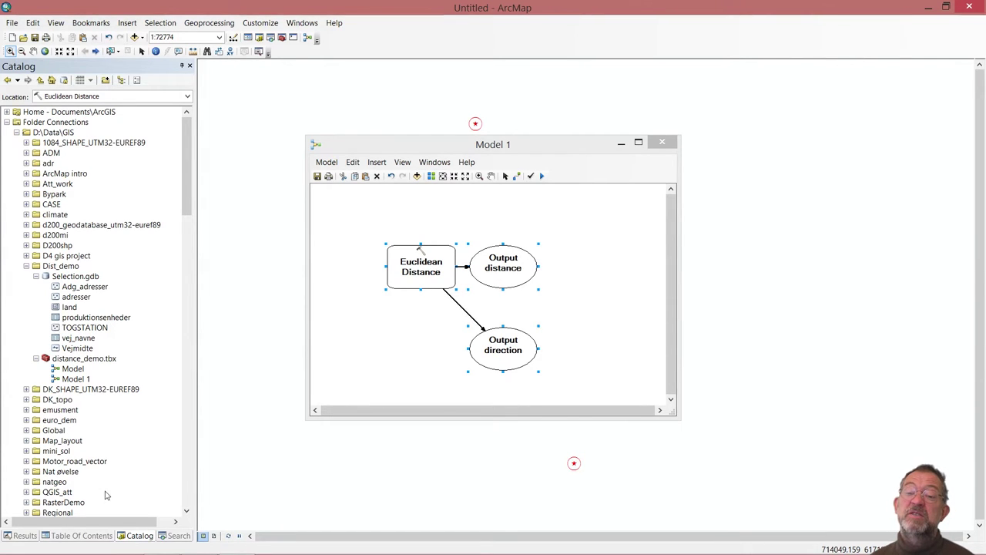
click(70, 535)
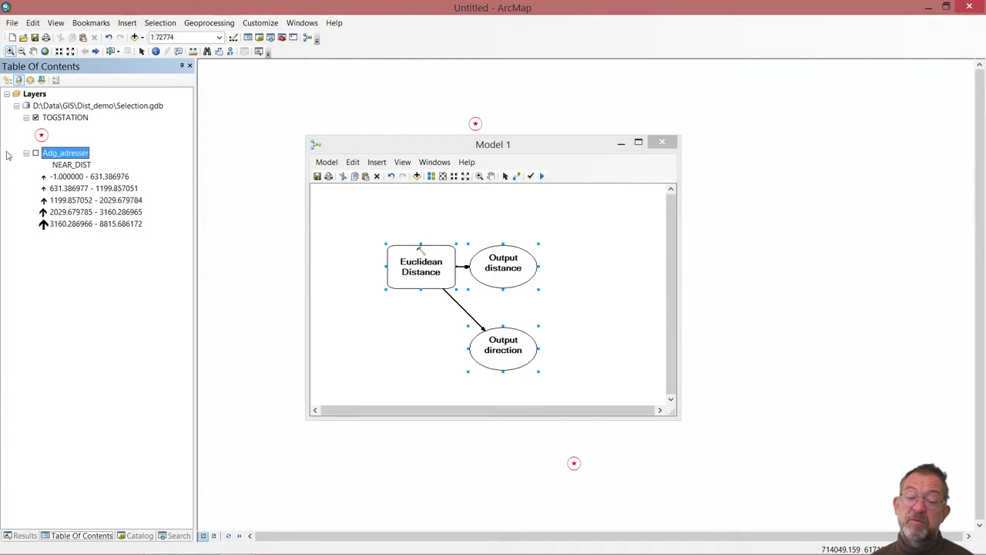
drag(69, 121, 348, 214)
click(516, 176)
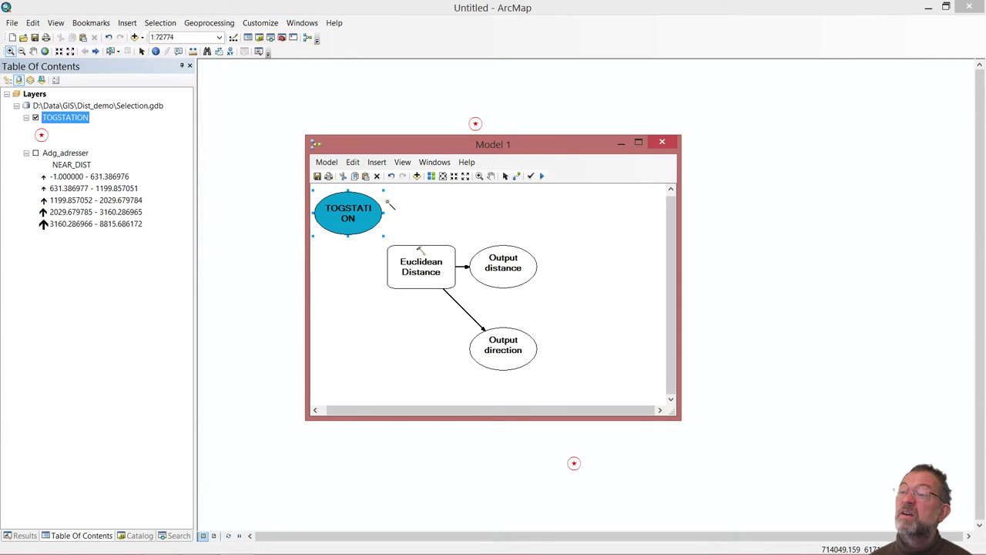
drag(373, 237, 413, 269)
click(463, 275)
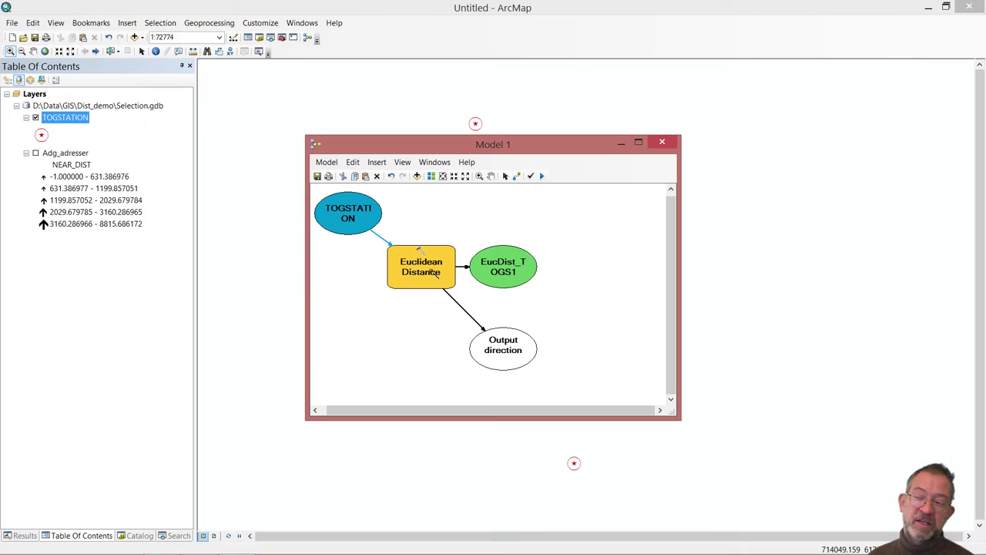
- Save Euclidean Distance's output direction raster as sta_dir in D:\Data\GIS\Dist_demo
double_click(431, 272)
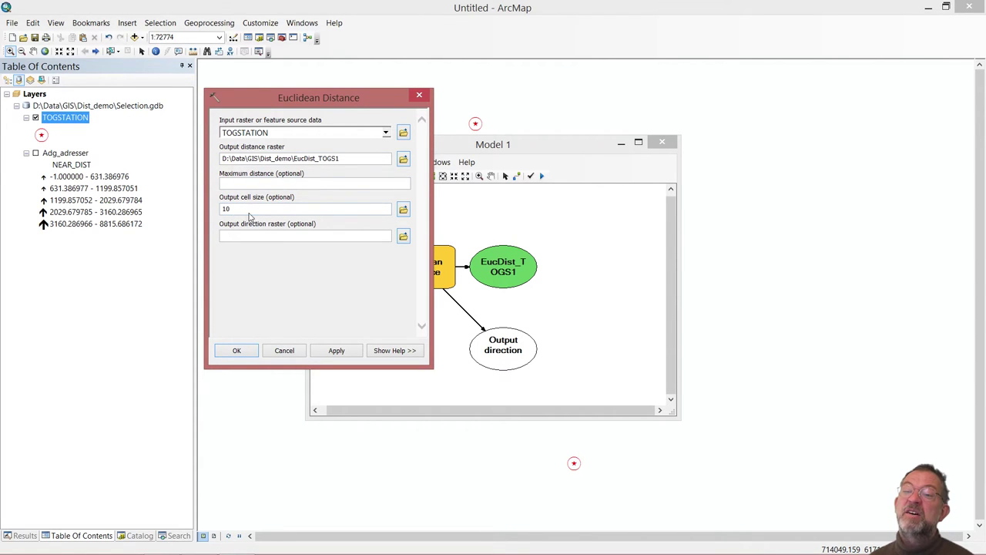
click(403, 237)
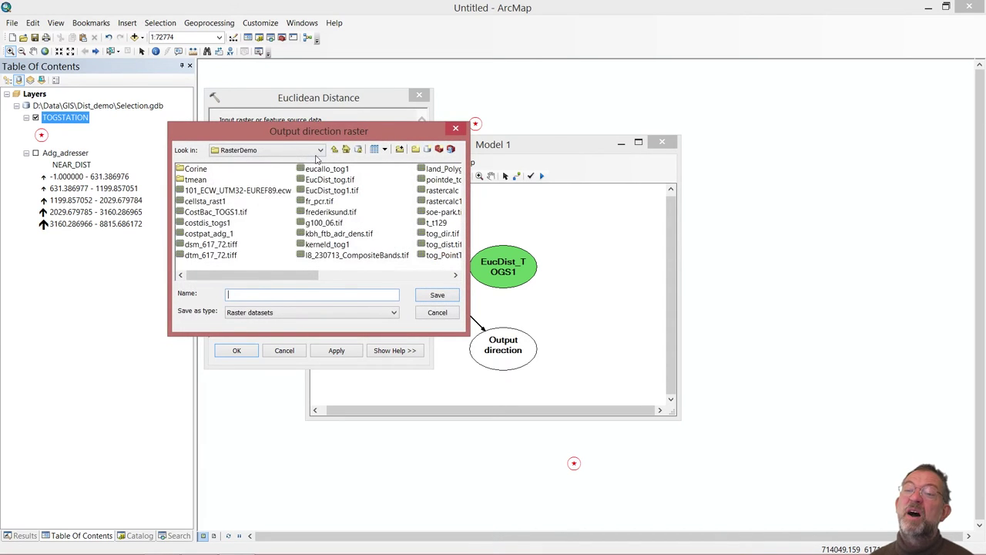
click(319, 150)
click(262, 183)
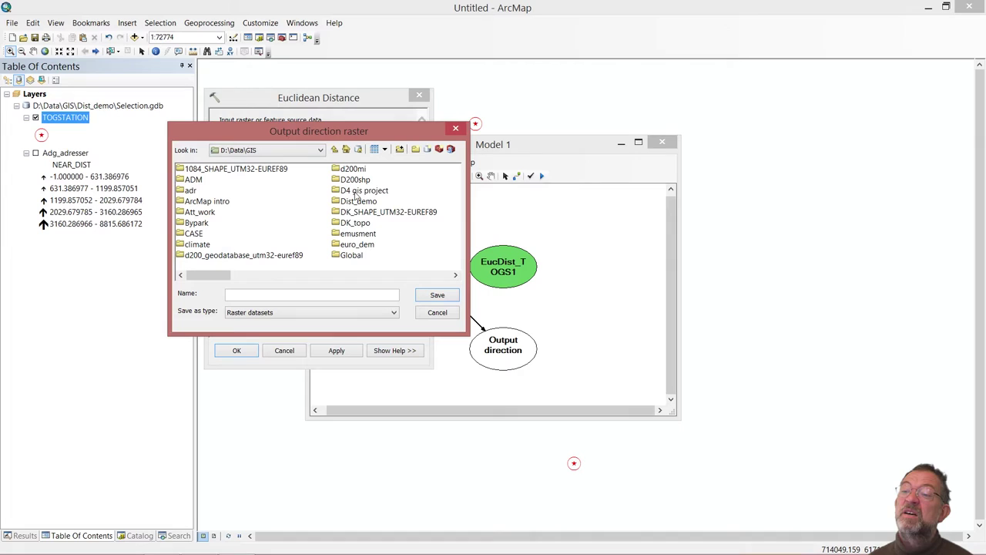
click(199, 212)
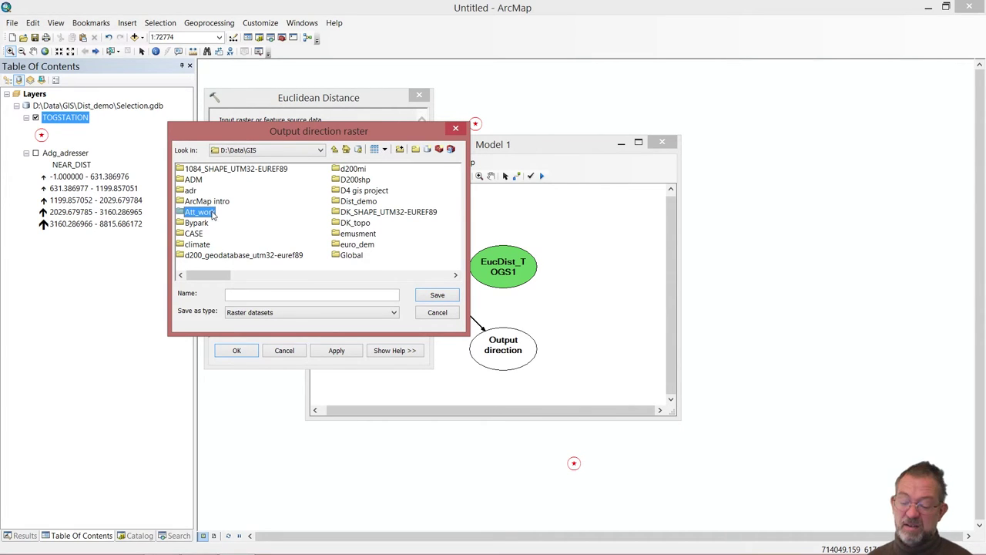
key(d)
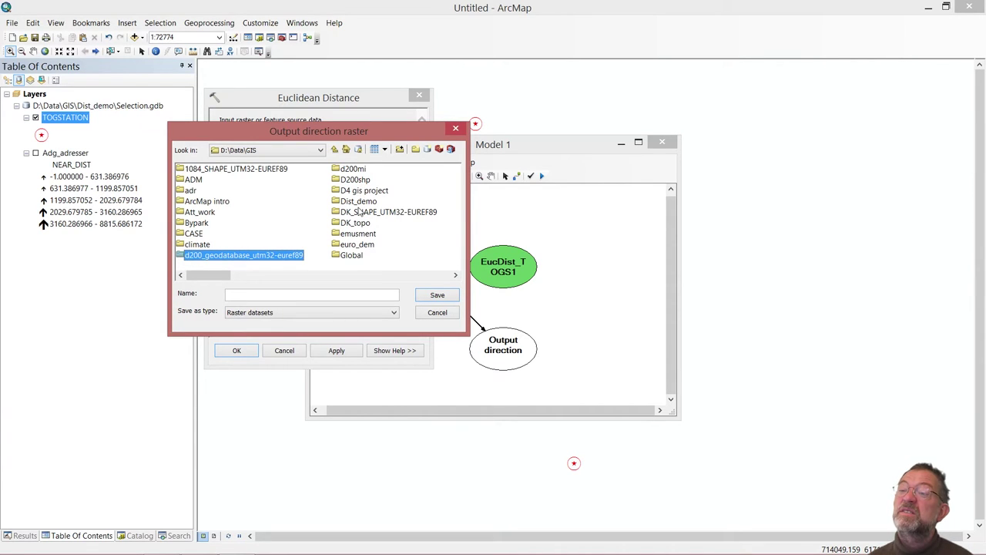
double_click(359, 203)
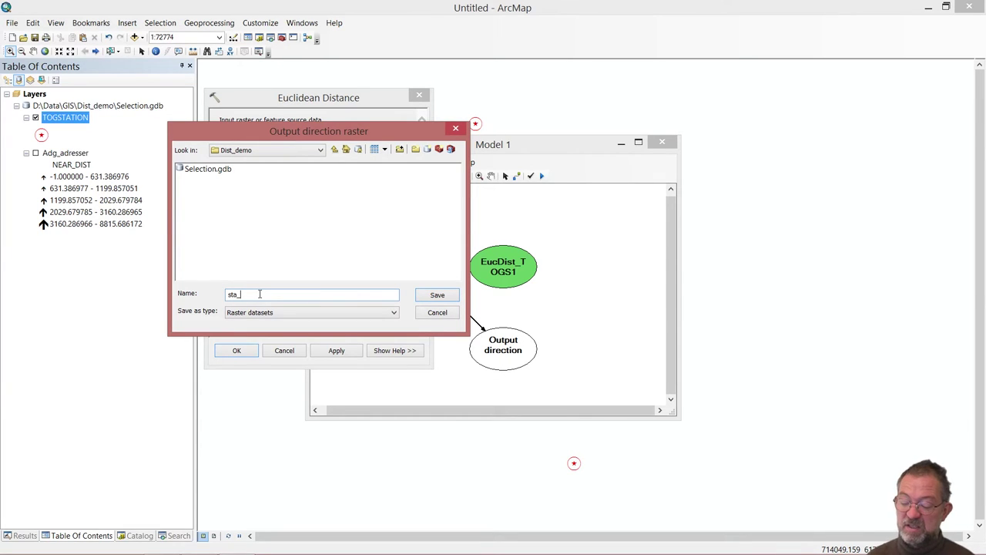
click(437, 294)
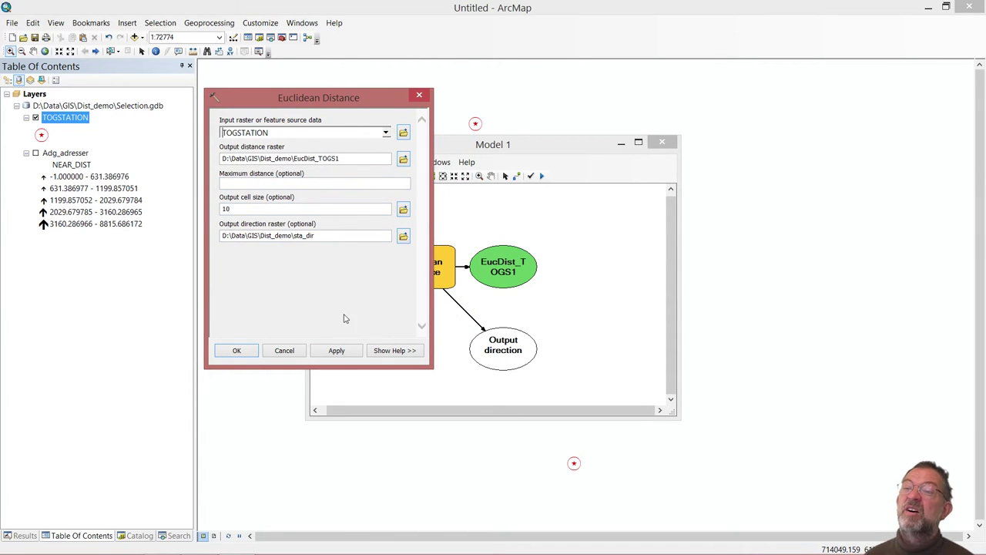
click(237, 350)
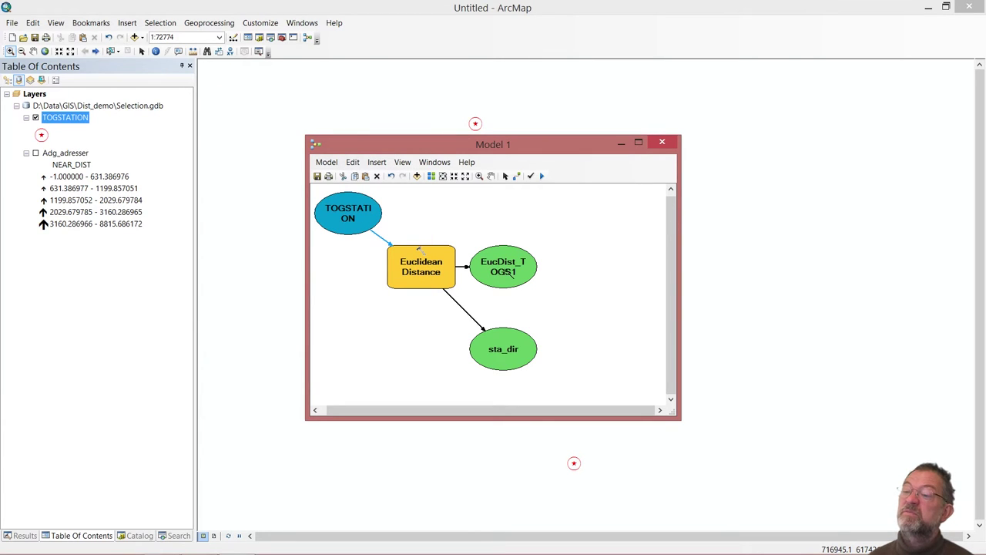
- Rename the distance output from EucDist_TOGS1 to sta_dist.tif in the Dist_demo folder
double_click(523, 262)
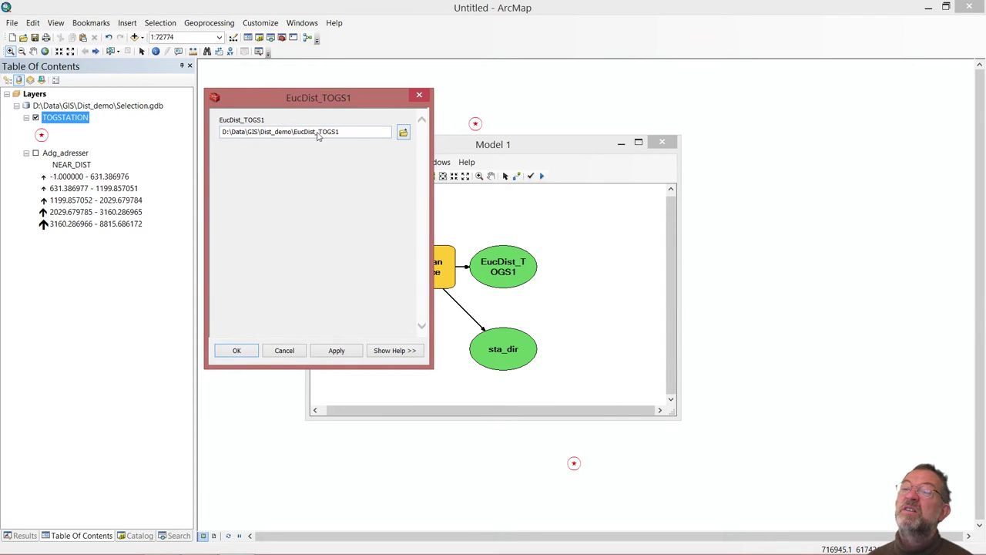
click(401, 134)
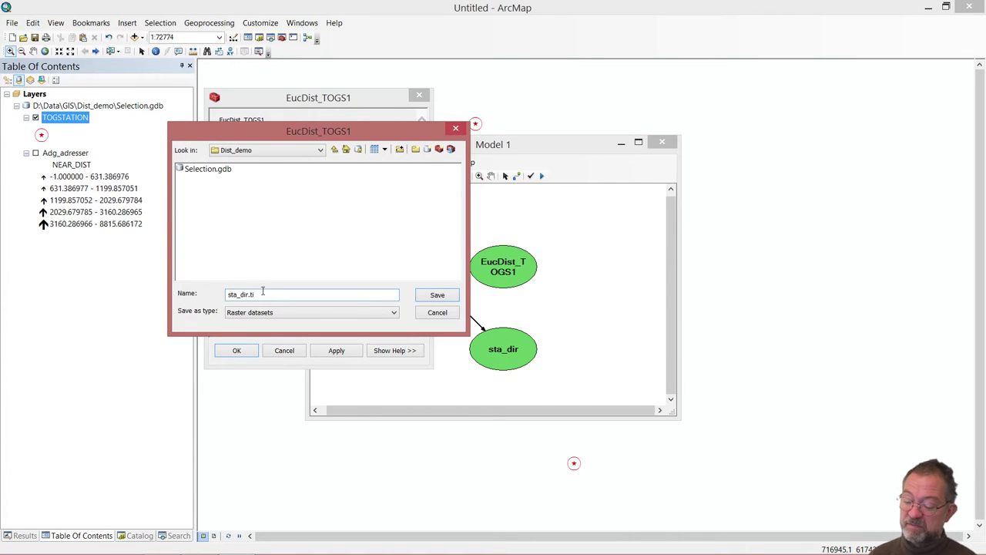
key(Return)
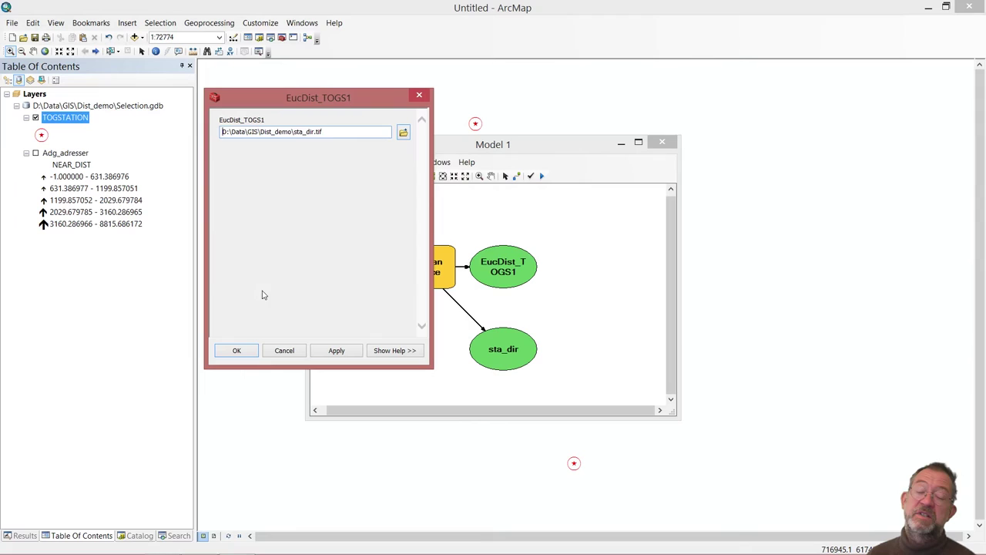
click(239, 350)
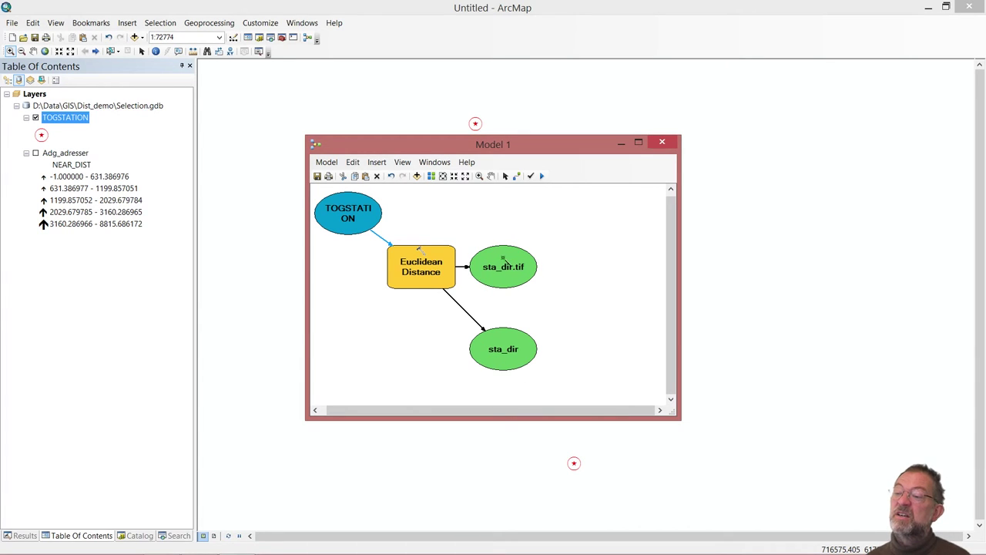
double_click(503, 262)
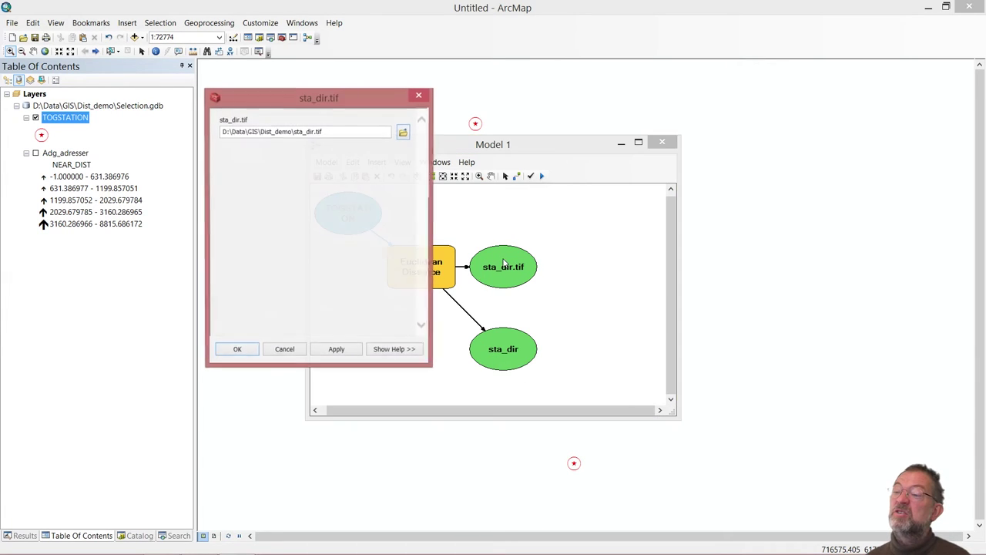
click(315, 133)
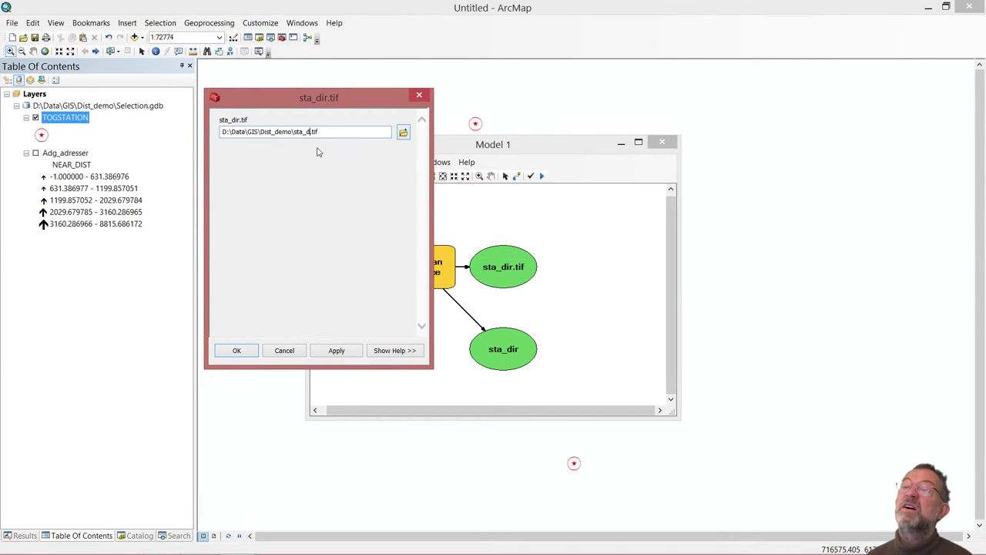
text(ist)
key(Return)
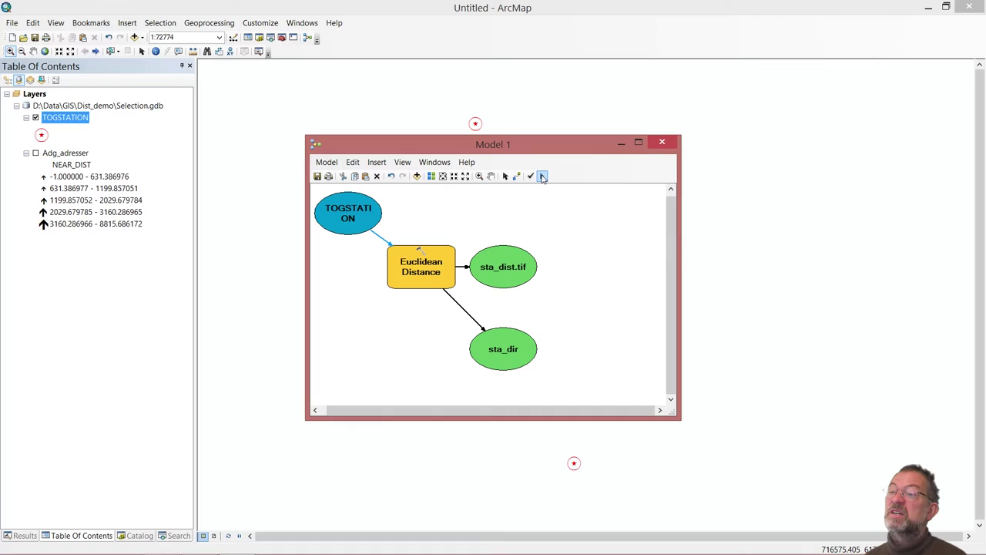
- Run the model and add the sta_dist.tif and sta_dir rasters to the map
click(542, 176)
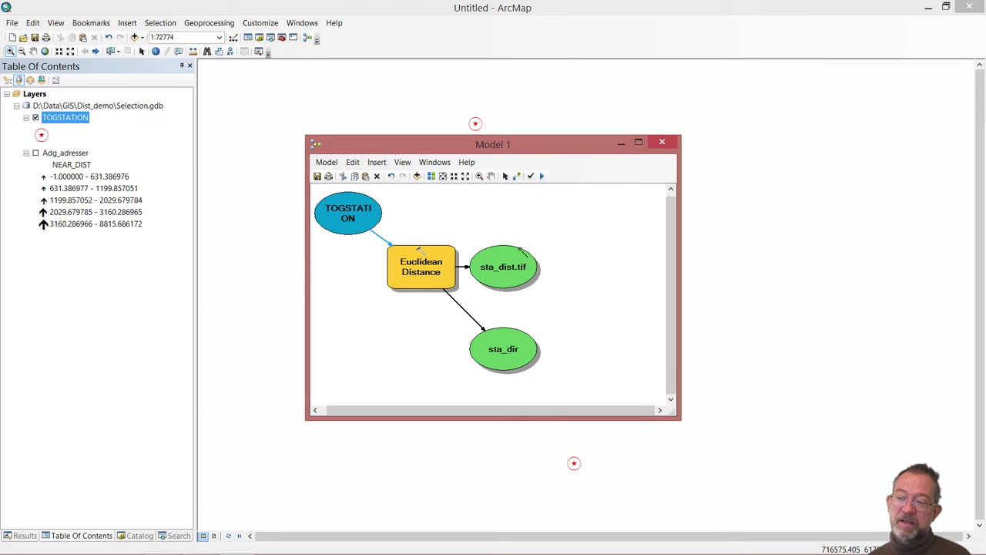
right_click(519, 251)
click(560, 297)
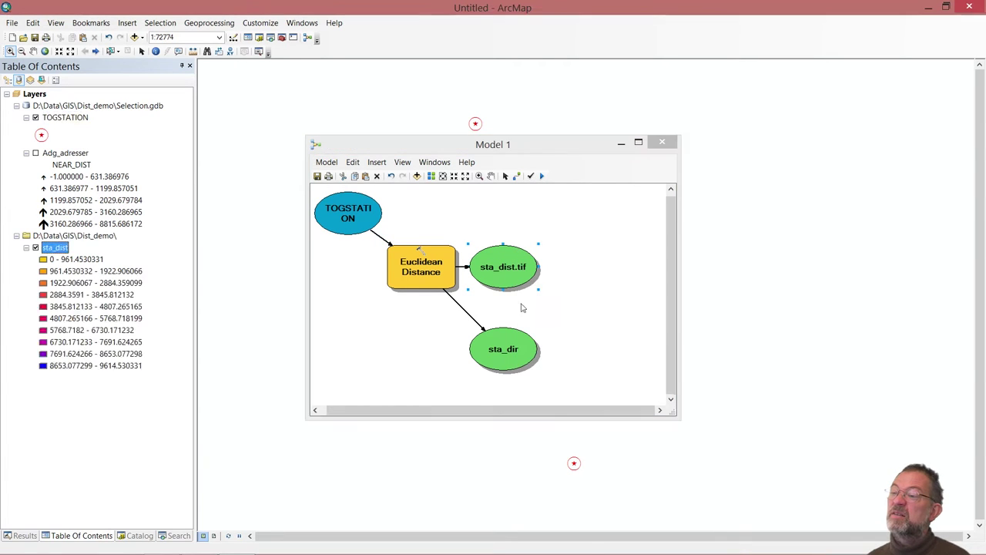
right_click(514, 352)
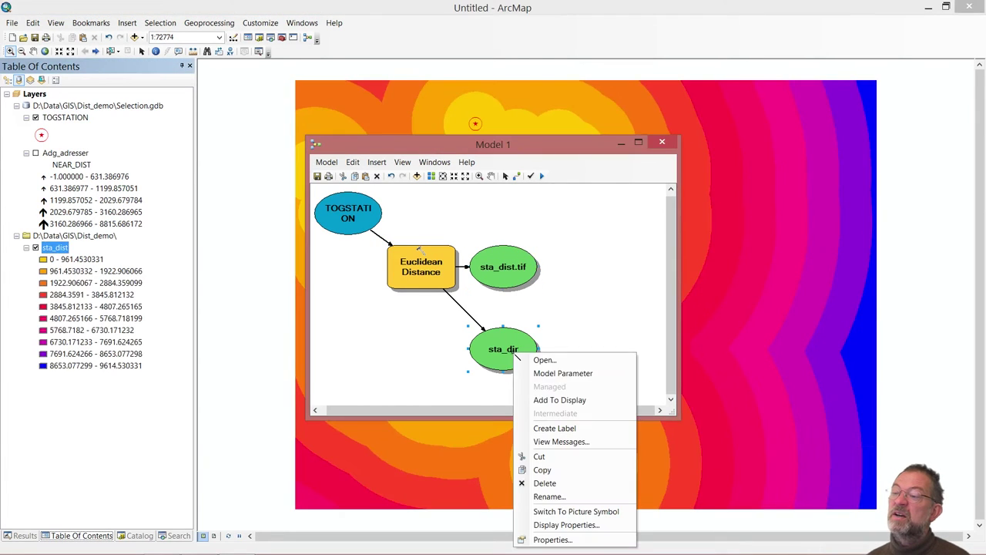
click(560, 400)
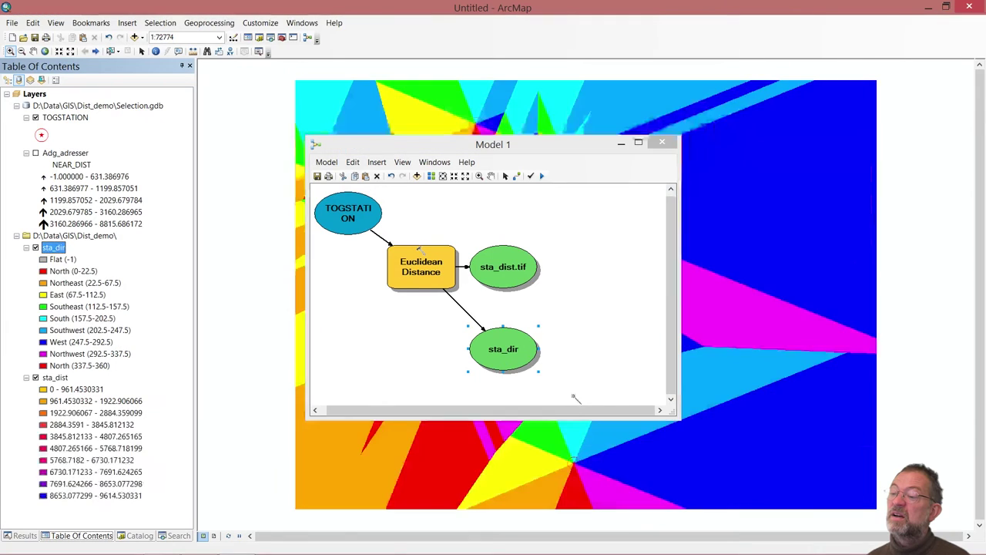
- Close the Model 1 window and choose to save its changes
click(480, 144)
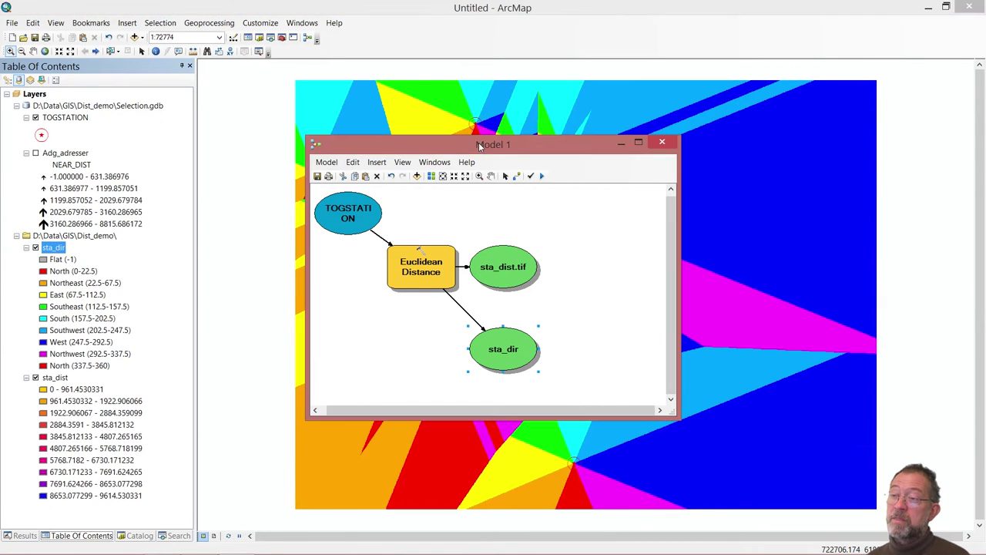
click(667, 143)
click(490, 330)
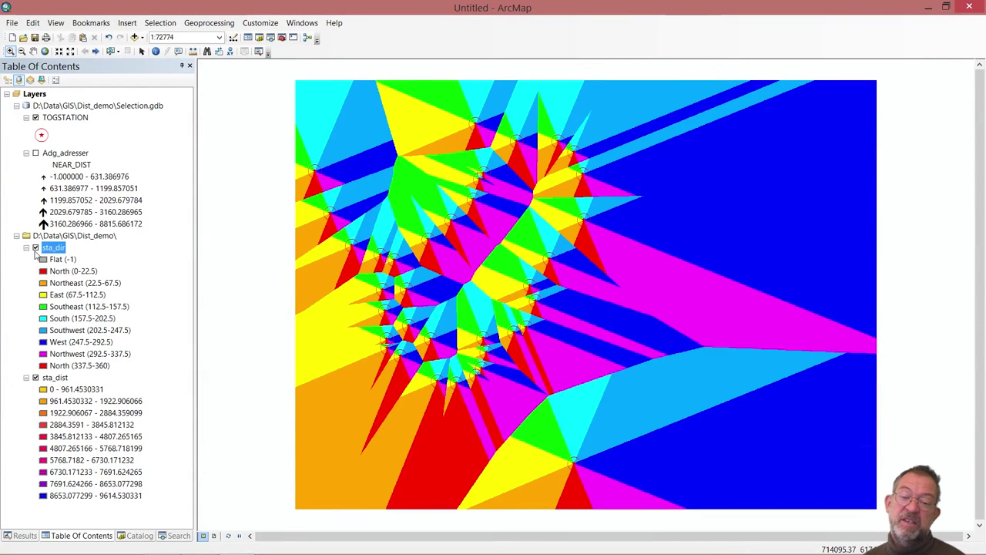
- Turn off the sta_dir direction raster so the sta_dist distance bands show
click(35, 247)
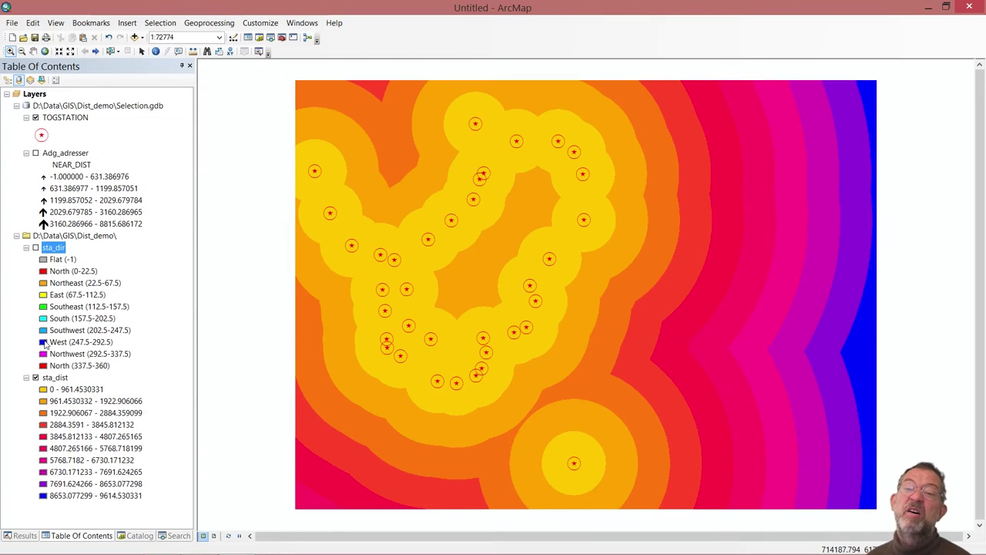
- Turn Adg_adresser back on, zoom into the central station area, and select Identify
click(36, 153)
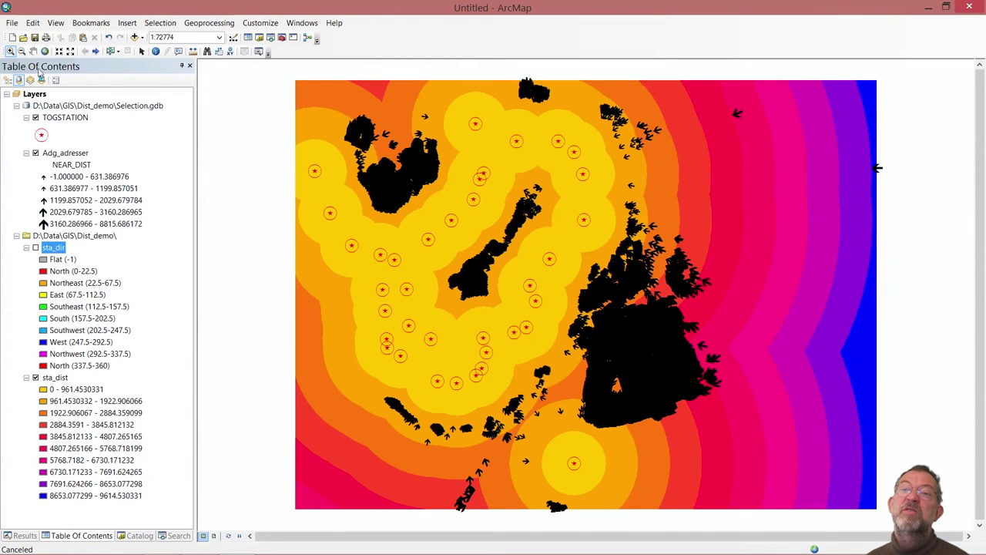
drag(484, 262, 645, 406)
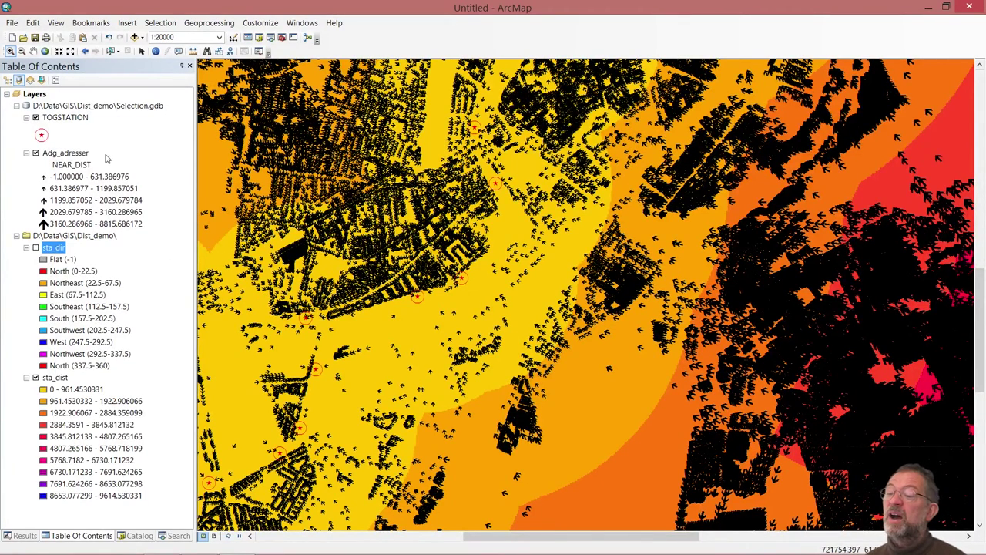
click(157, 52)
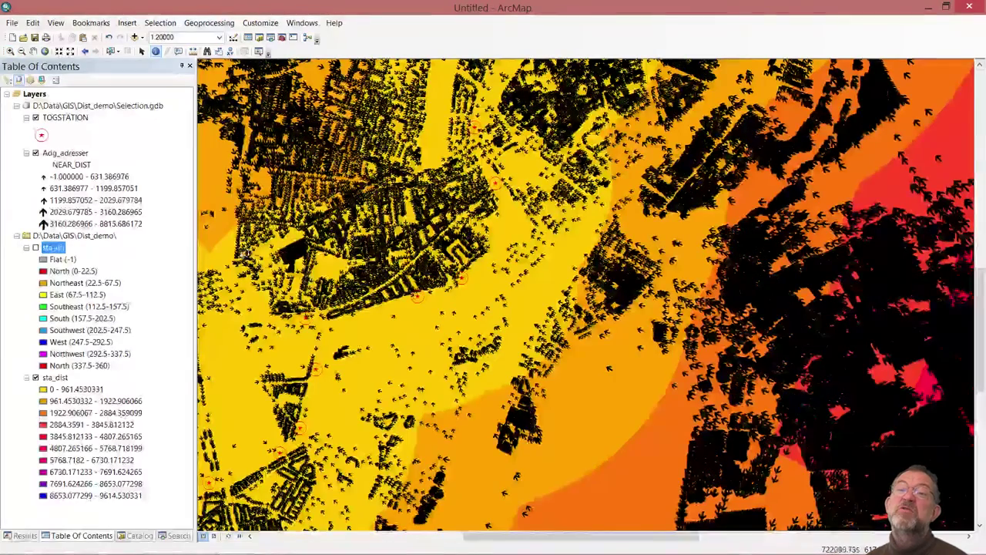
click(519, 478)
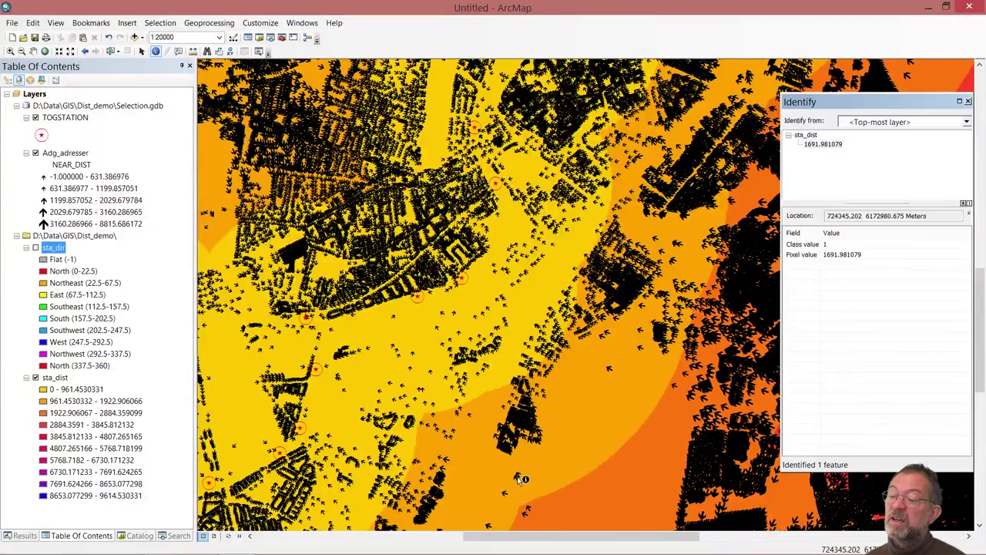
drag(899, 98, 595, 95)
click(661, 118)
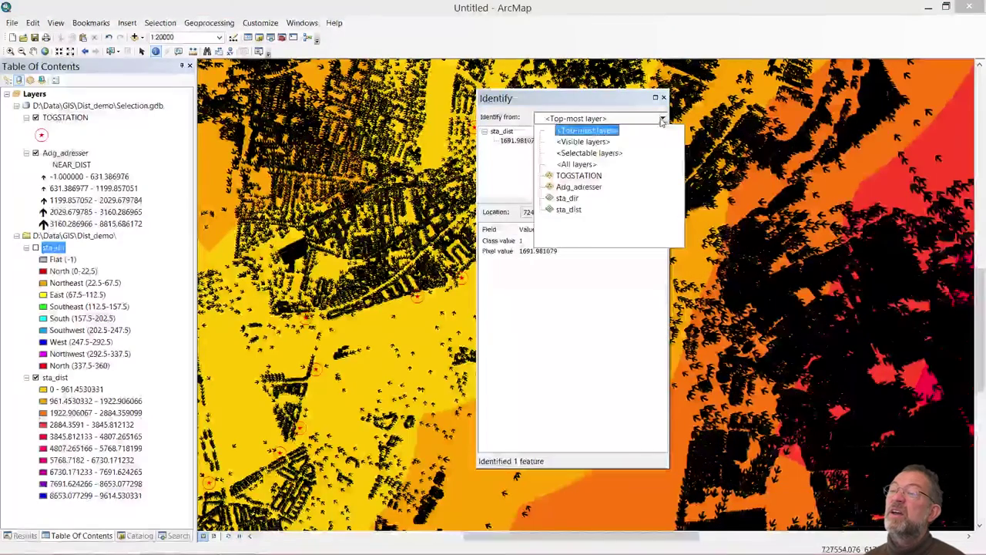
click(601, 164)
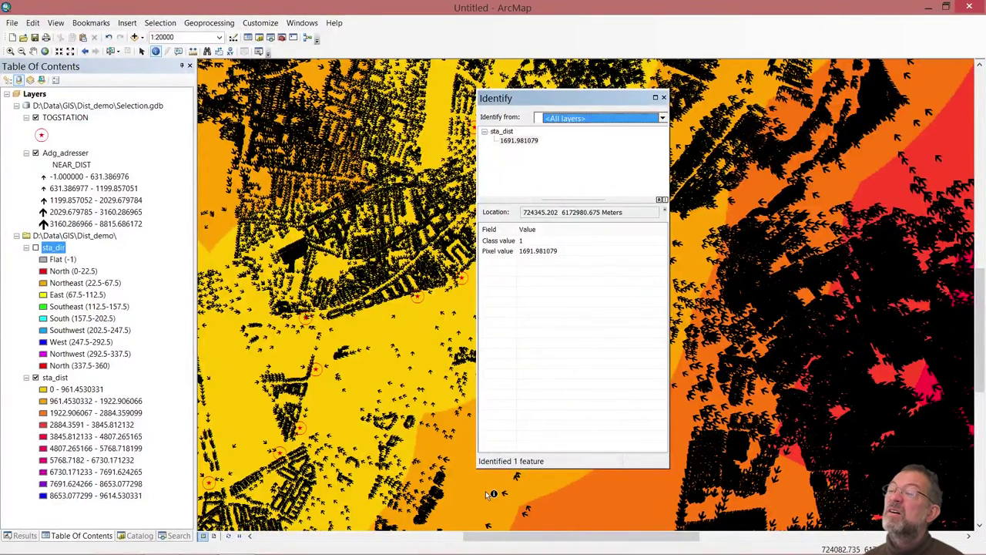
click(508, 495)
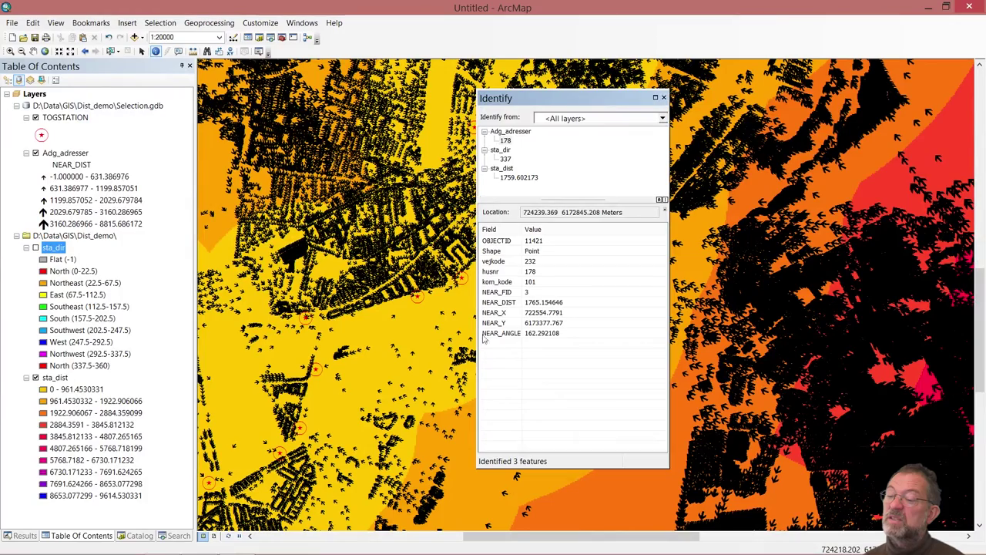
click(504, 140)
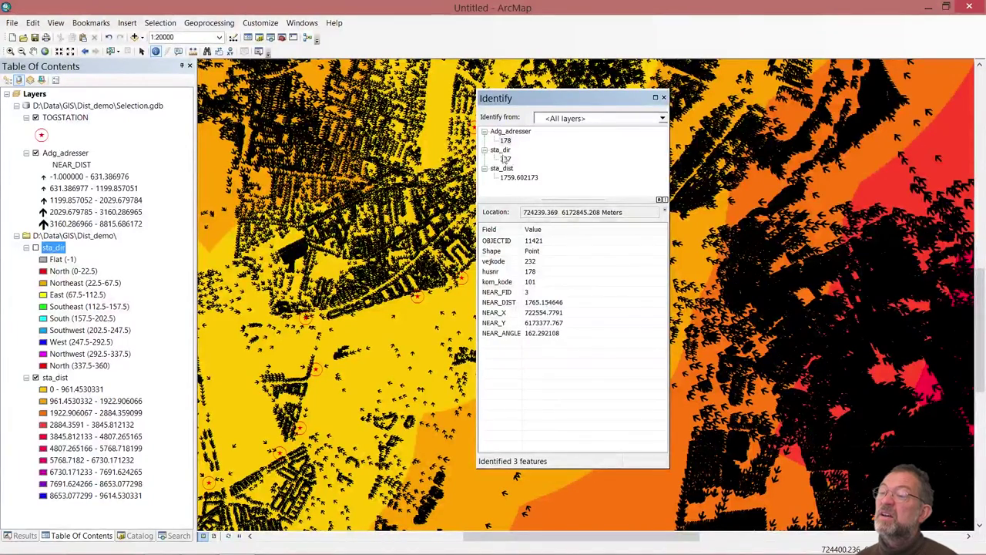
click(502, 151)
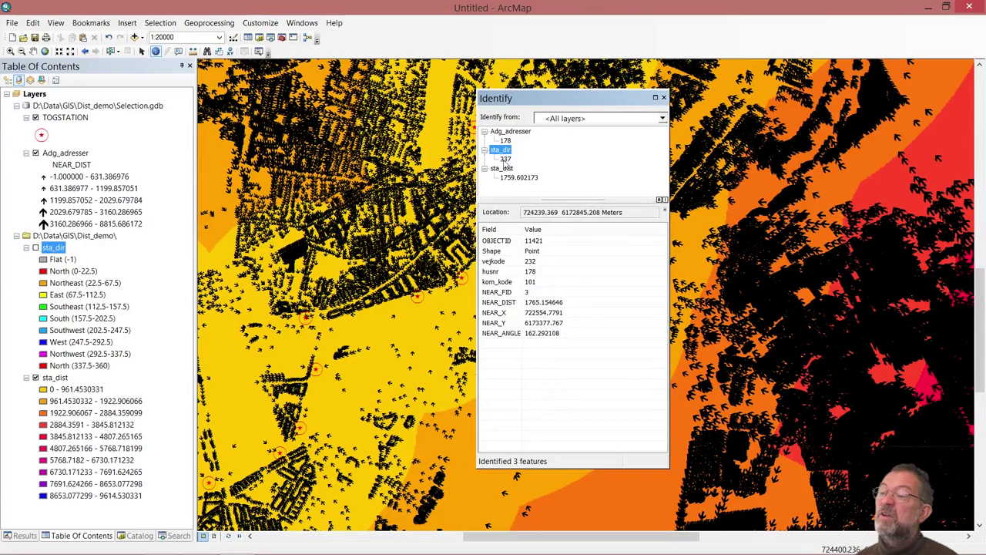
click(506, 159)
click(505, 159)
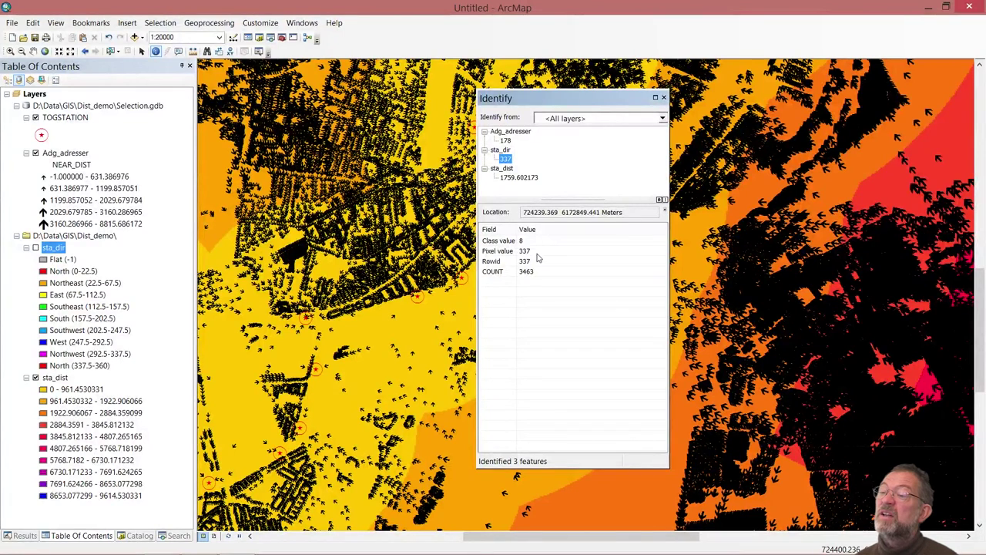
click(502, 169)
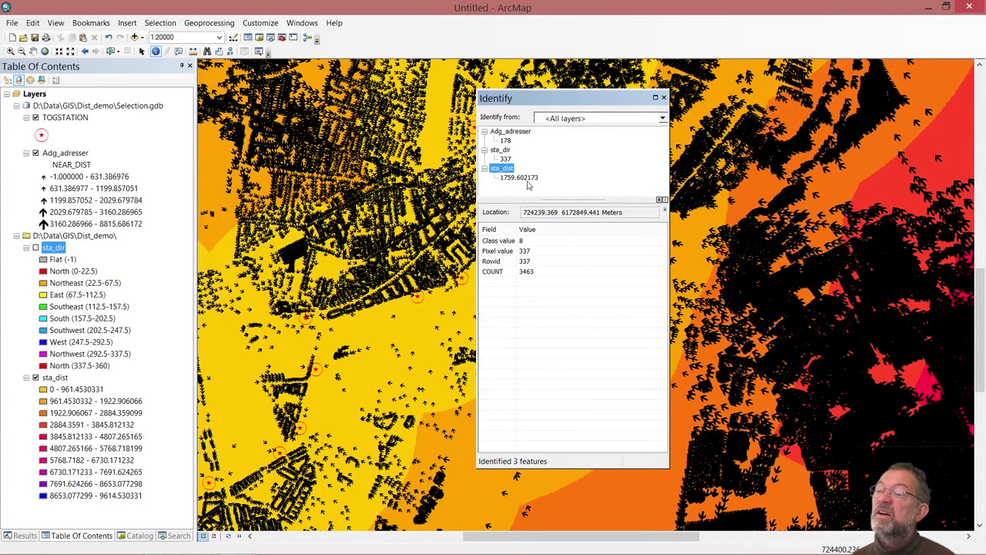
click(505, 141)
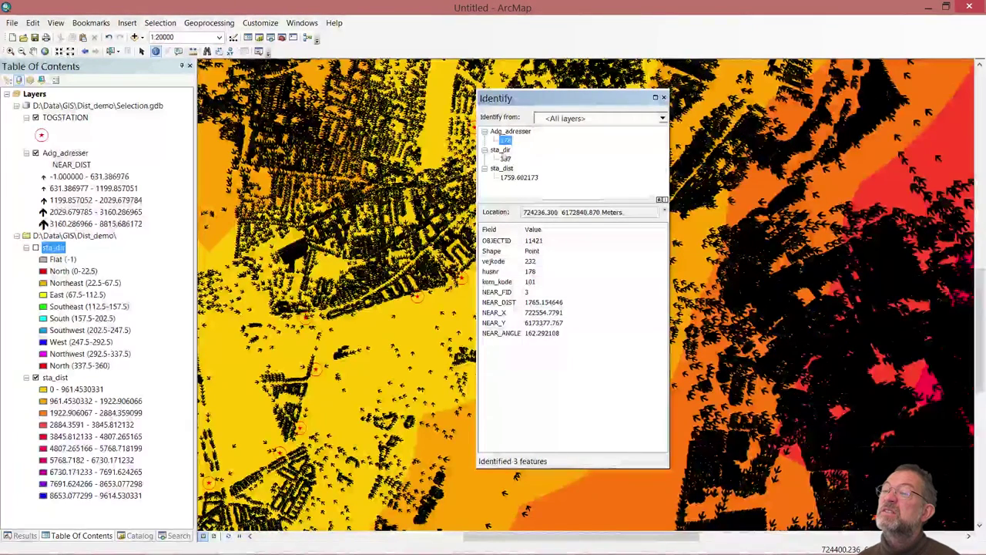
click(502, 151)
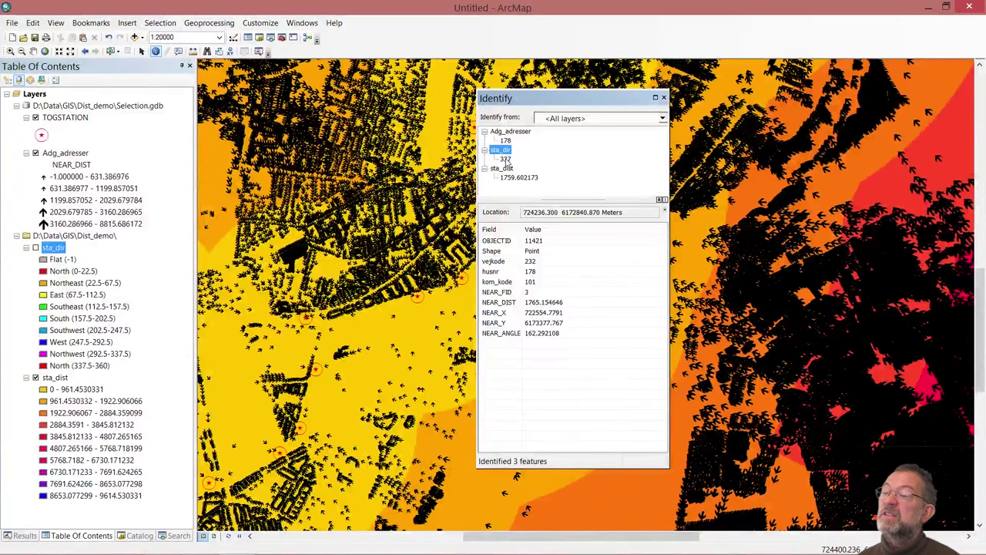
click(505, 159)
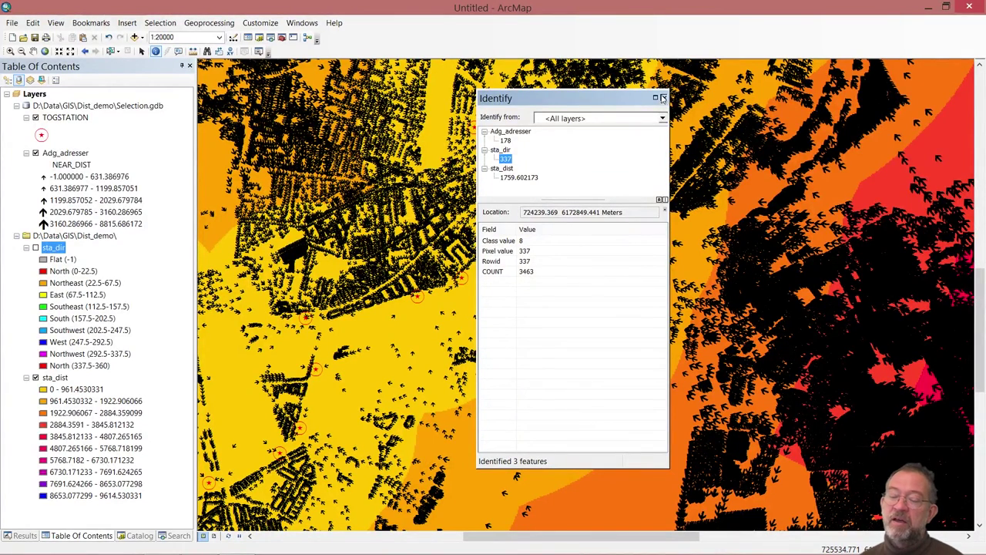
click(663, 99)
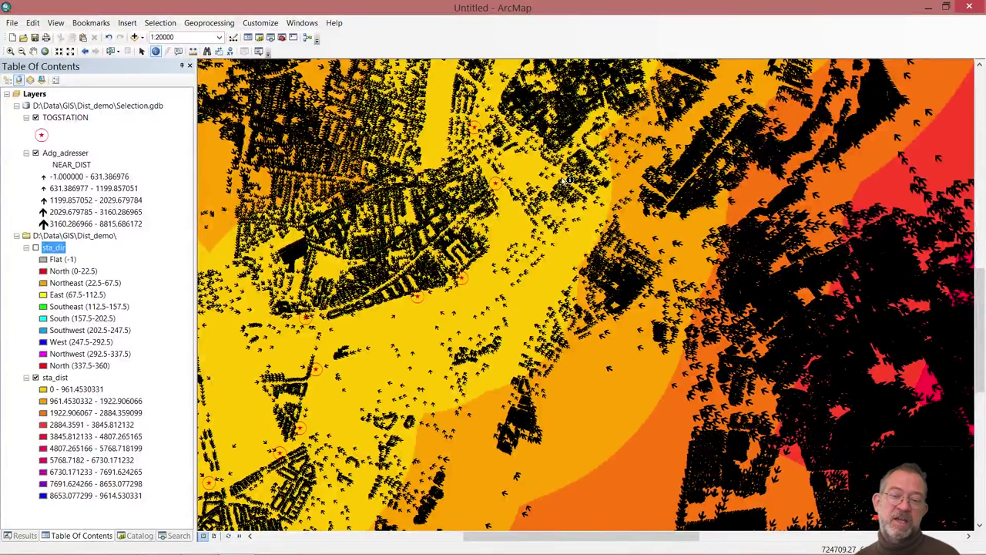
key(alt+Tab)
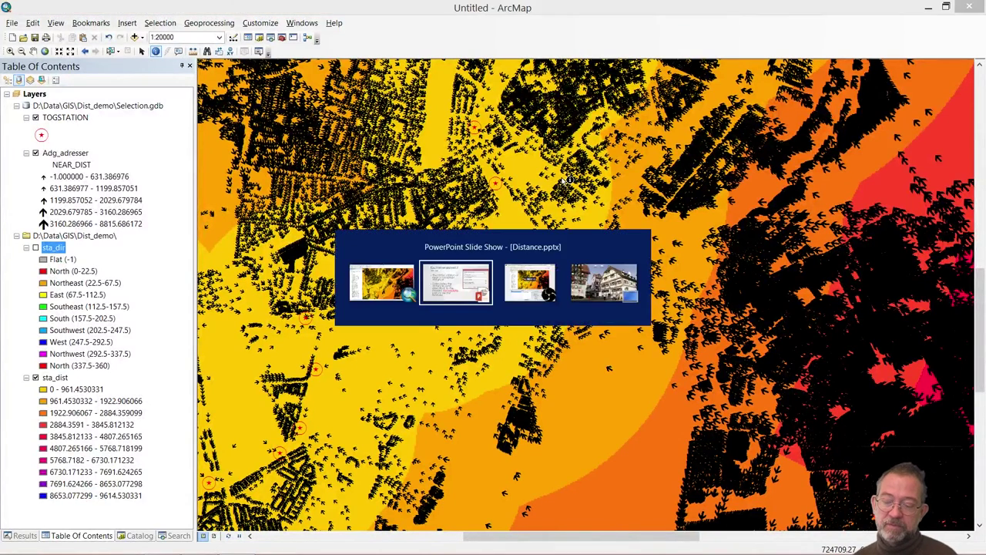